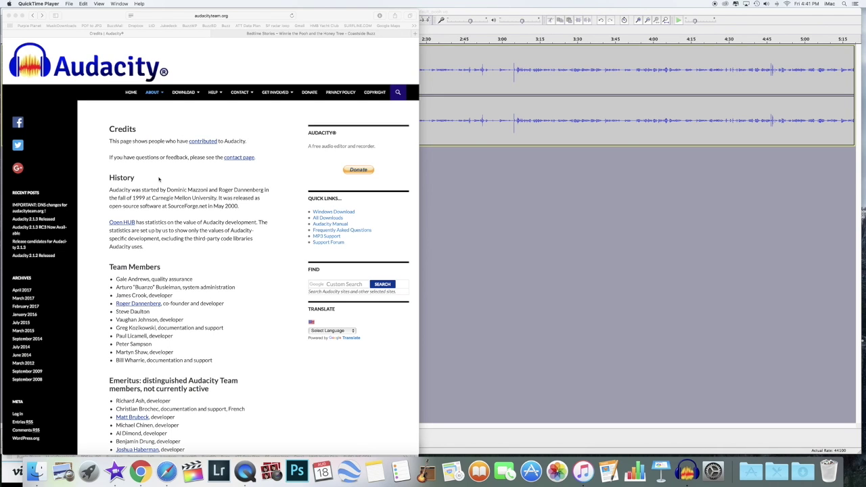
Return to the Audacity home page and download the Audacity 2.1.3 .dmg file for Mac OS X/macOS
{"action": "left_click", "coordinate": [33, 15]}
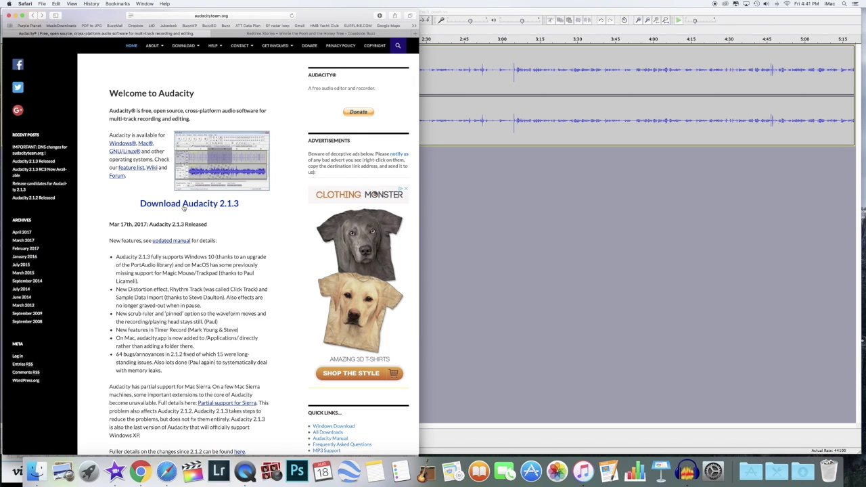
{"action": "left_click", "coordinate": [186, 205]}
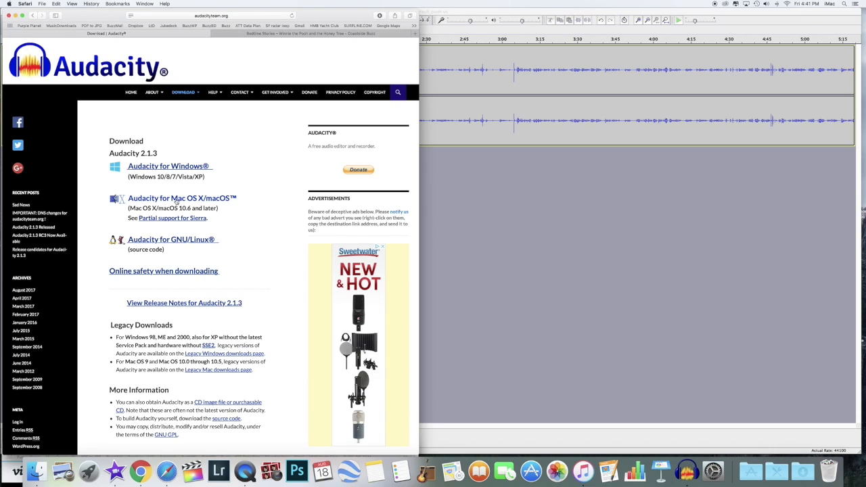
{"action": "left_click", "coordinate": [177, 199]}
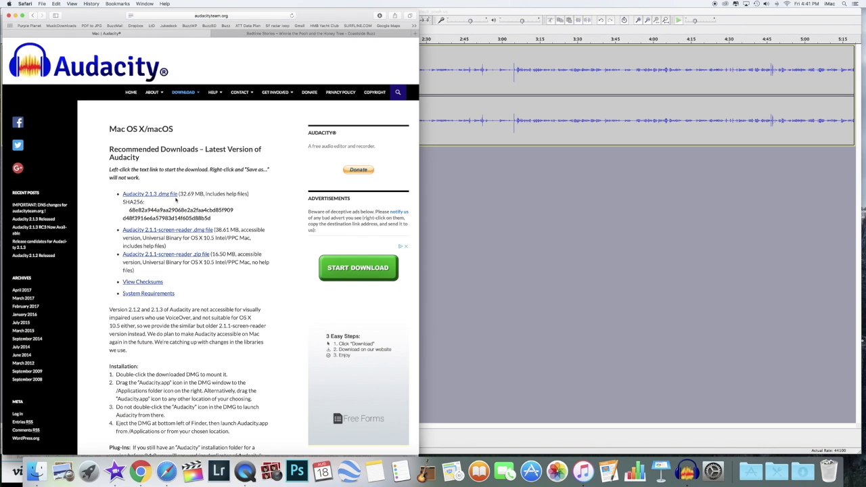
{"action": "left_click", "coordinate": [151, 196]}
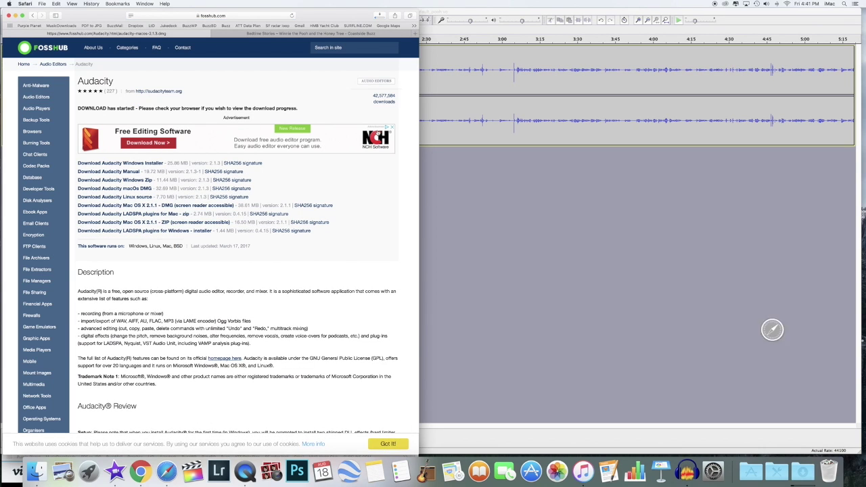
Open the downloaded audacity-macos-2.1.3.dmg and install Audacity.app into Applications, replacing the existing copy
{"action": "left_click", "coordinate": [803, 472]}
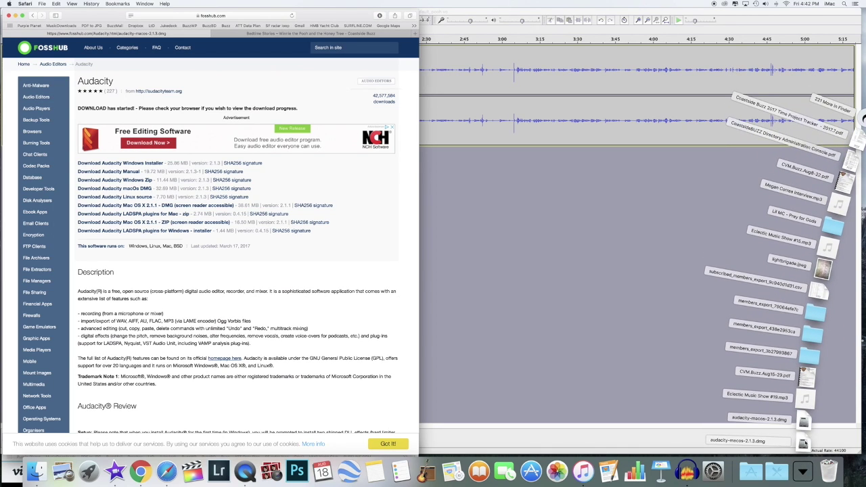
{"action": "left_click", "coordinate": [803, 423]}
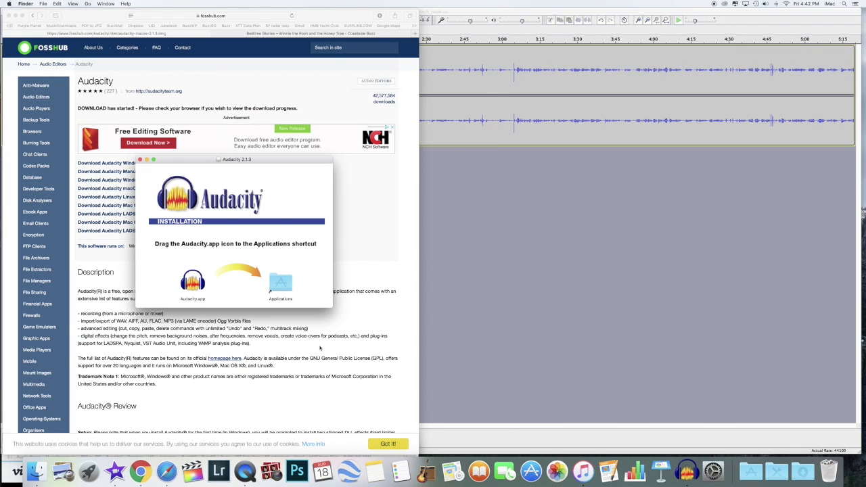
{"action": "left_click_drag", "start_coordinate": [198, 284], "coordinate": [284, 286]}
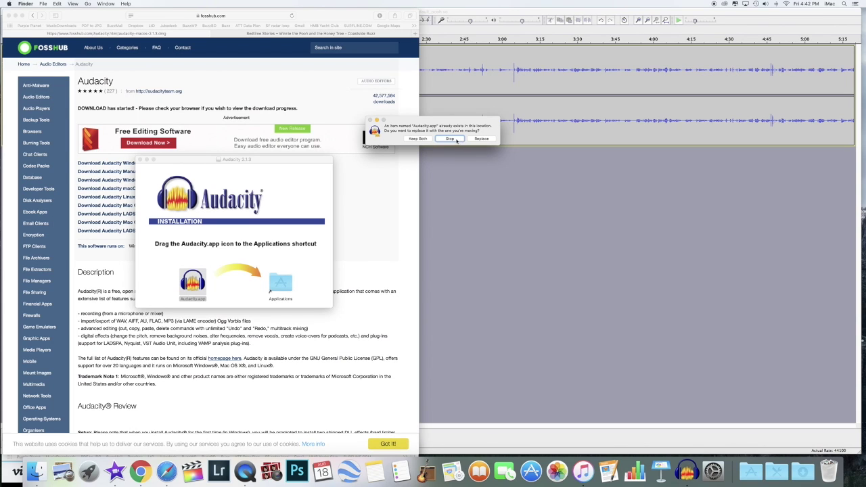
{"action": "left_click", "coordinate": [484, 139]}
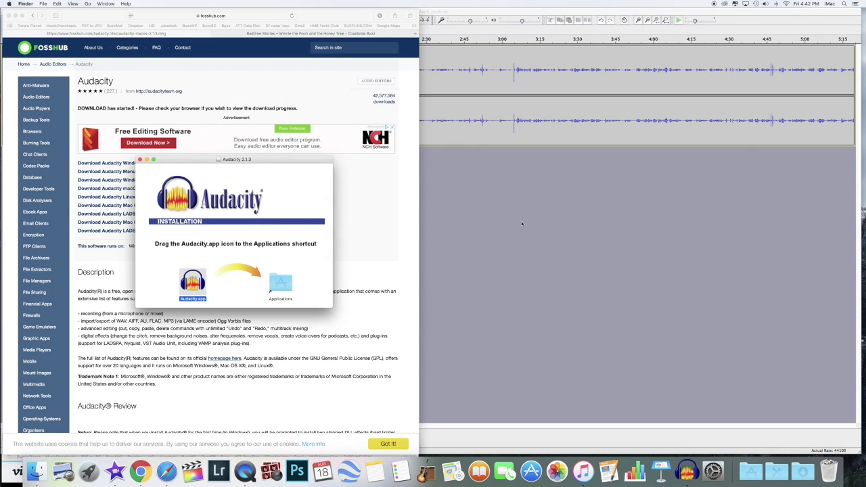
Place Audacity.app from the Applications folder in the Dock and launch Audacity, dismissing its welcome window
{"action": "left_click", "coordinate": [751, 472]}
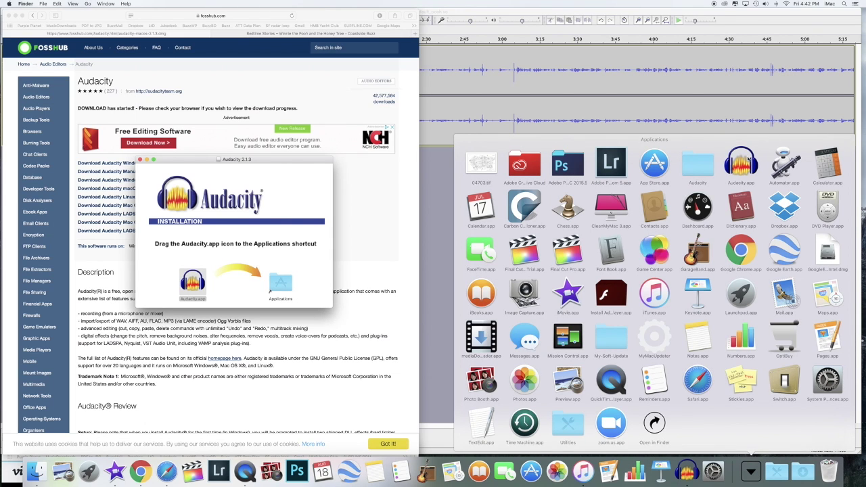
{"action": "left_click", "coordinate": [741, 166]}
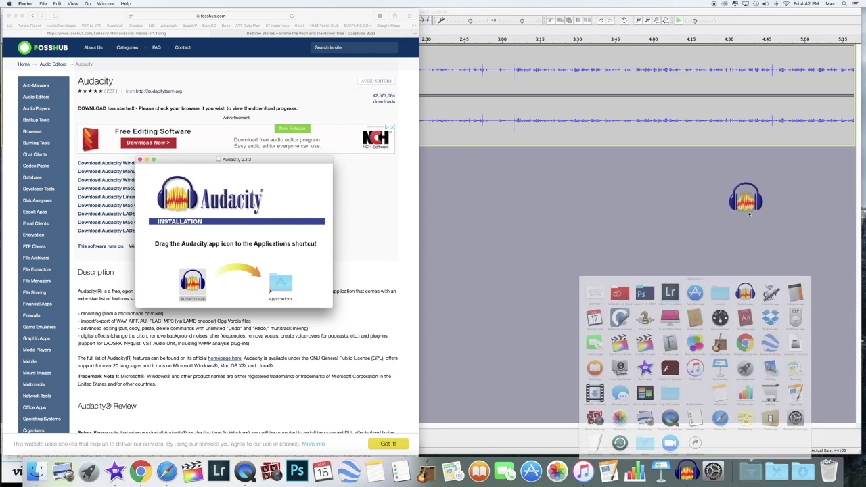
{"action": "left_click_drag", "start_coordinate": [662, 480], "coordinate": [818, 466]}
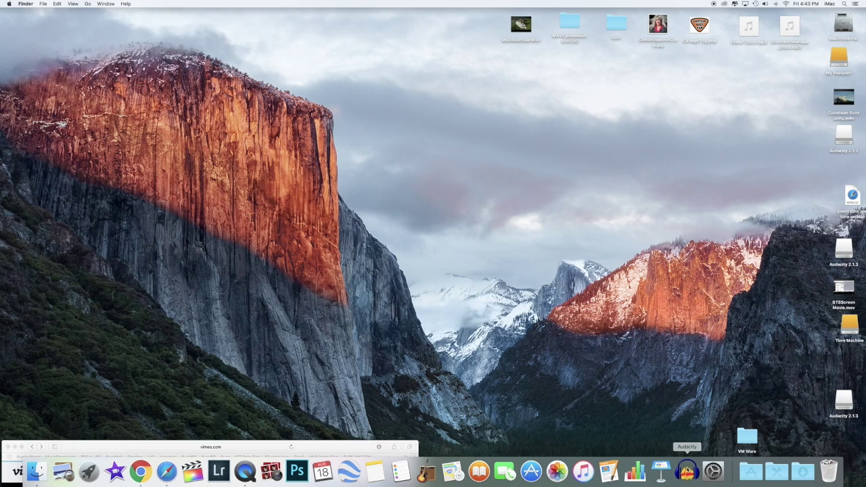
{"action": "left_click", "coordinate": [686, 471]}
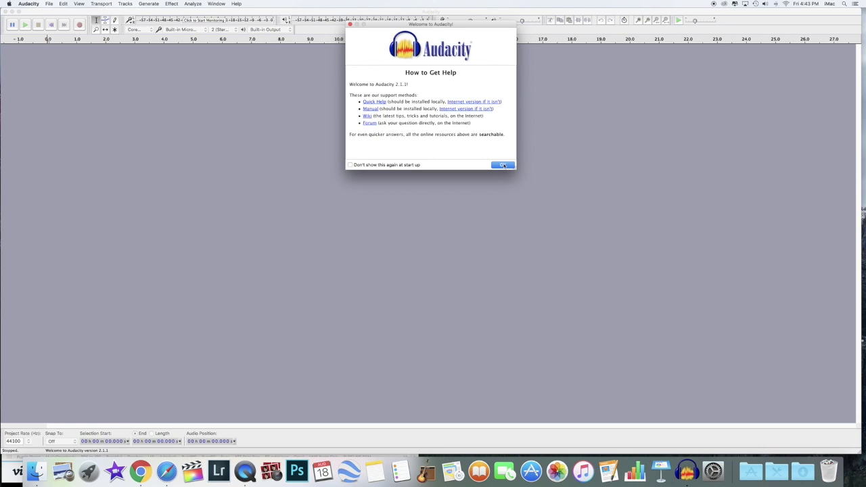
{"action": "left_click", "coordinate": [502, 165]}
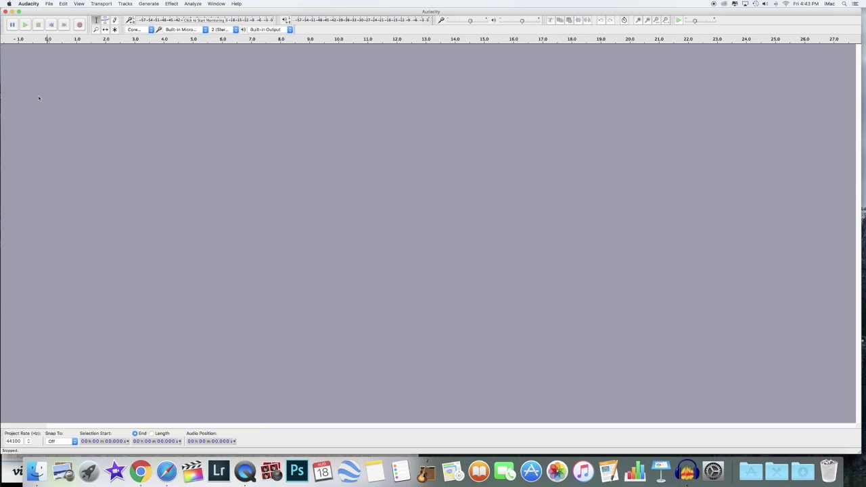
Import the first MP3 named pooh into the empty project, finding it with a file search for "pooh"
{"action": "left_click", "coordinate": [50, 4]}
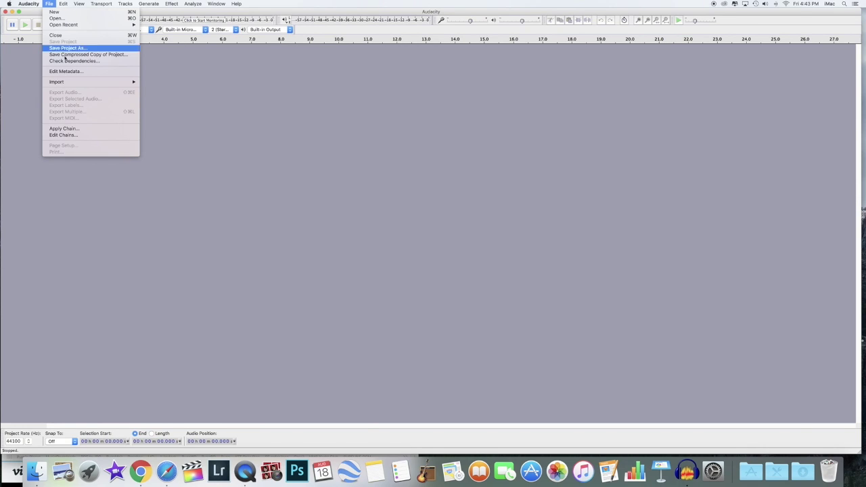
{"action": "mouse_move", "coordinate": [76, 86]}
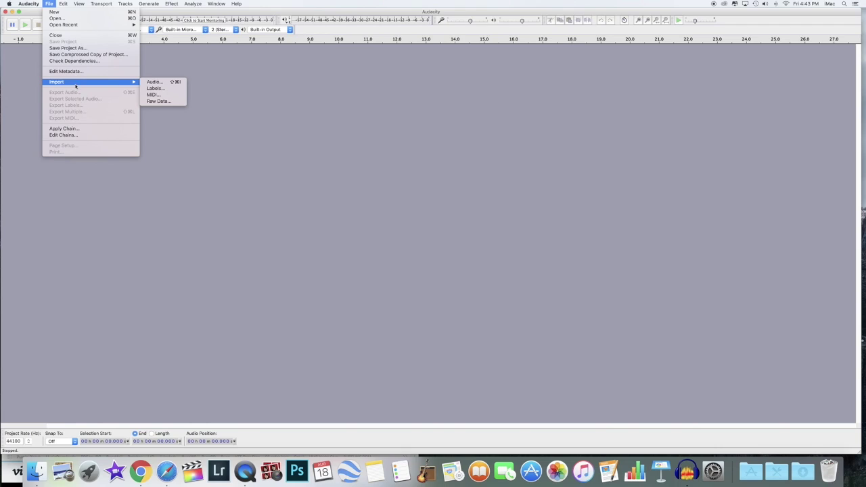
{"action": "left_click", "coordinate": [156, 85]}
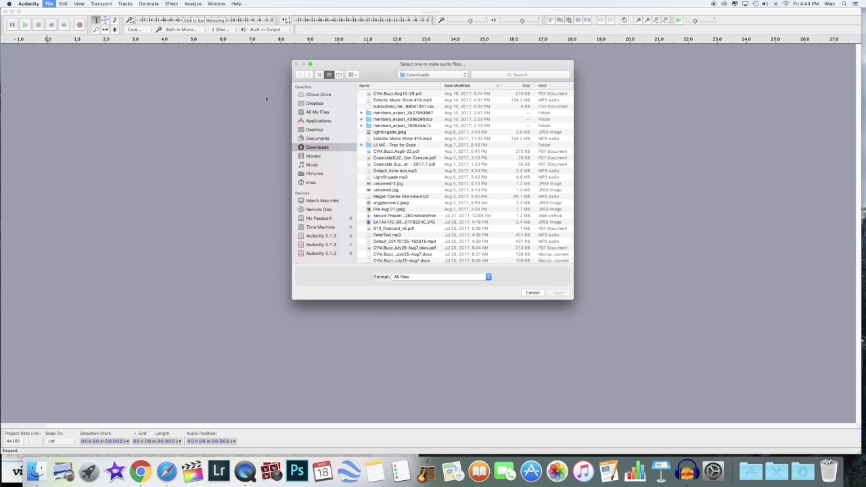
{"action": "left_click", "coordinate": [315, 103]}
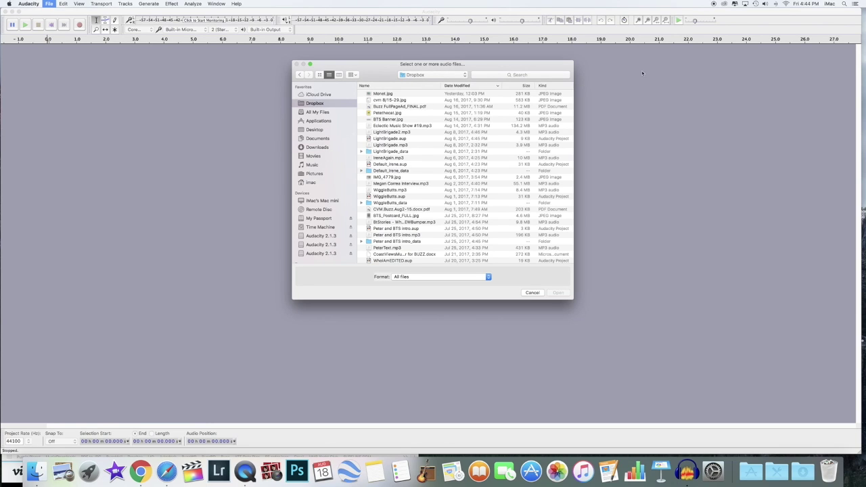
{"action": "left_click", "coordinate": [523, 76]}
{"action": "type", "text": "p"}
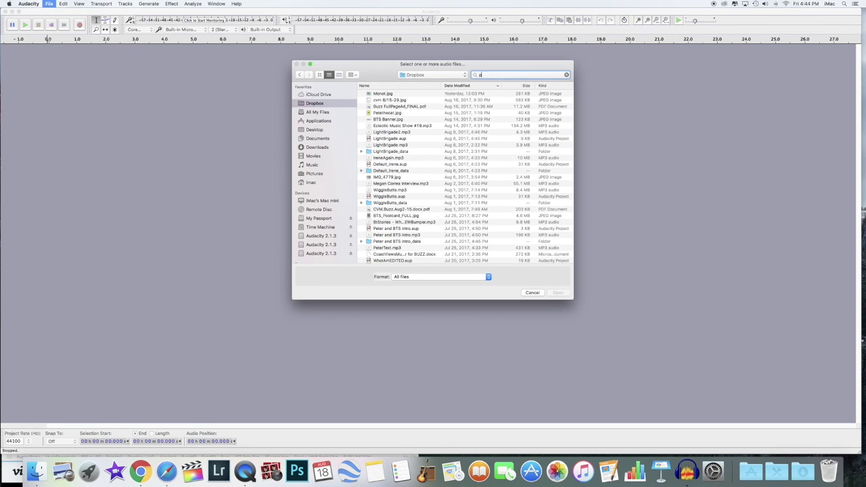
{"action": "type", "text": "ooh"}
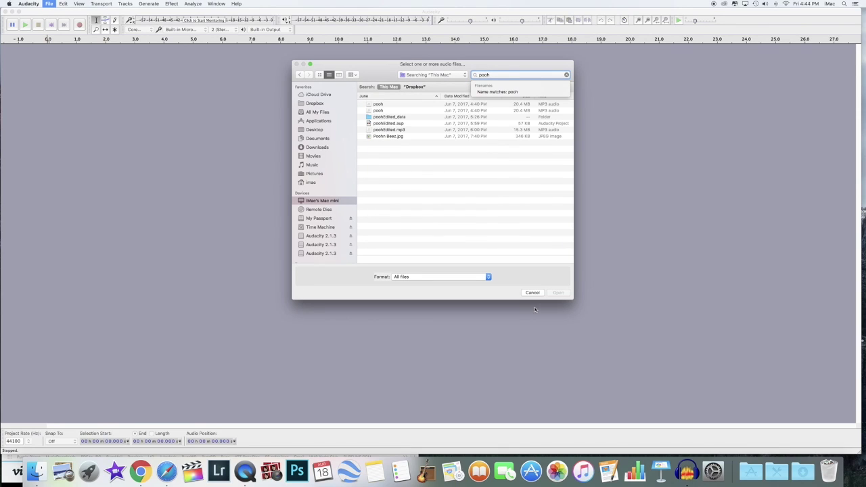
{"action": "left_click", "coordinate": [409, 105]}
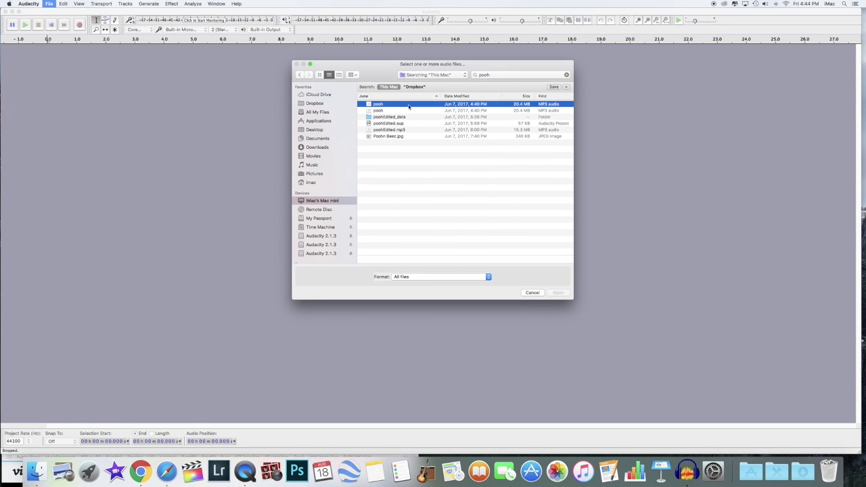
{"action": "left_click", "coordinate": [556, 293]}
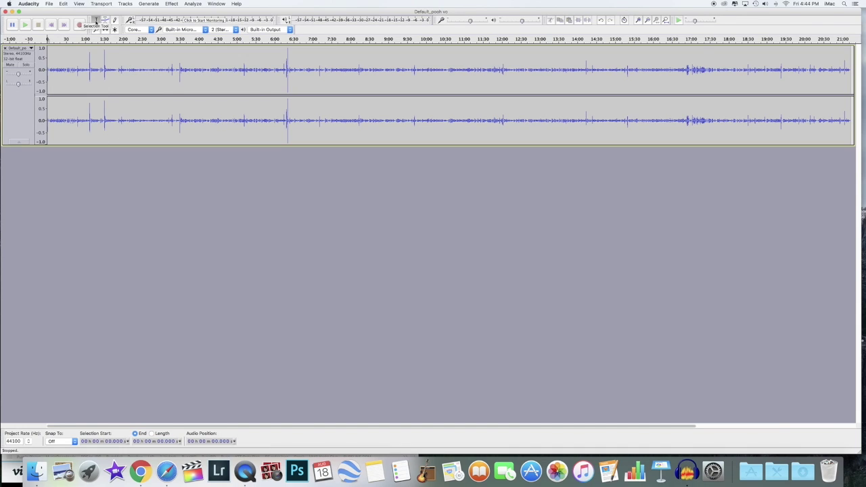
Activate the Selection Tool and listen to the opening seconds of the imported track
{"action": "left_click", "coordinate": [96, 21]}
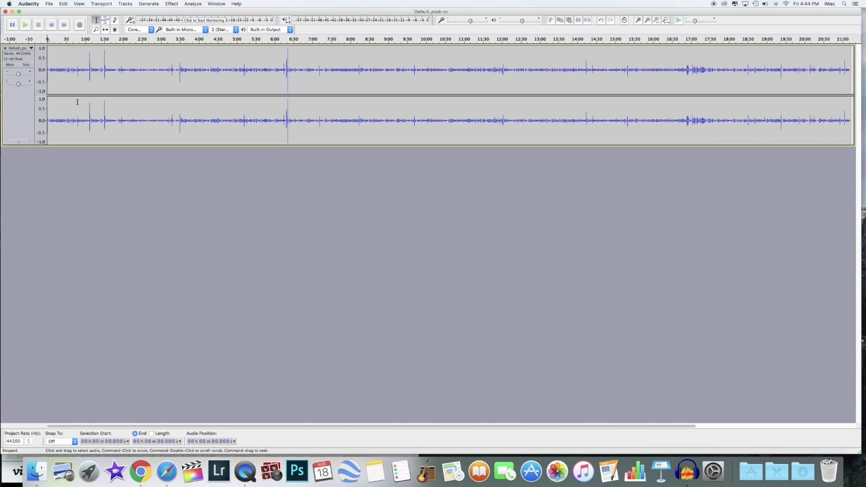
{"action": "key", "text": "space"}
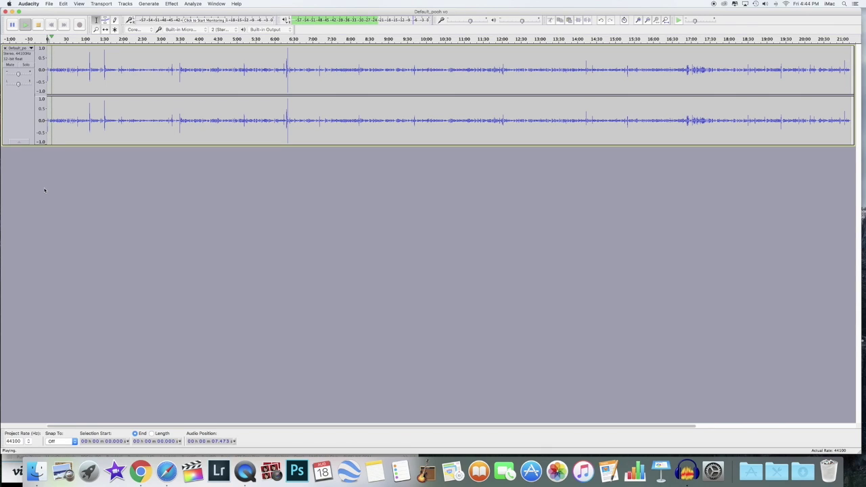
{"action": "key", "text": "space"}
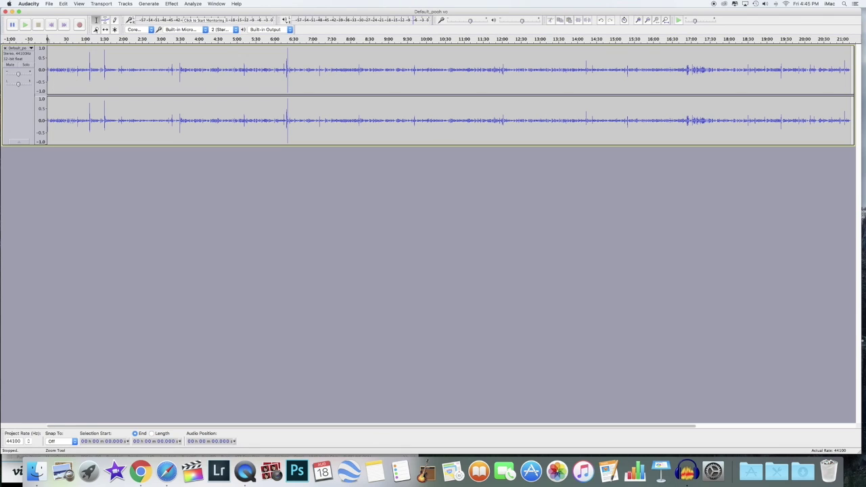
Delete about the first 3.9 seconds of audio from the beginning of the stereo track
{"action": "left_click", "coordinate": [96, 29]}
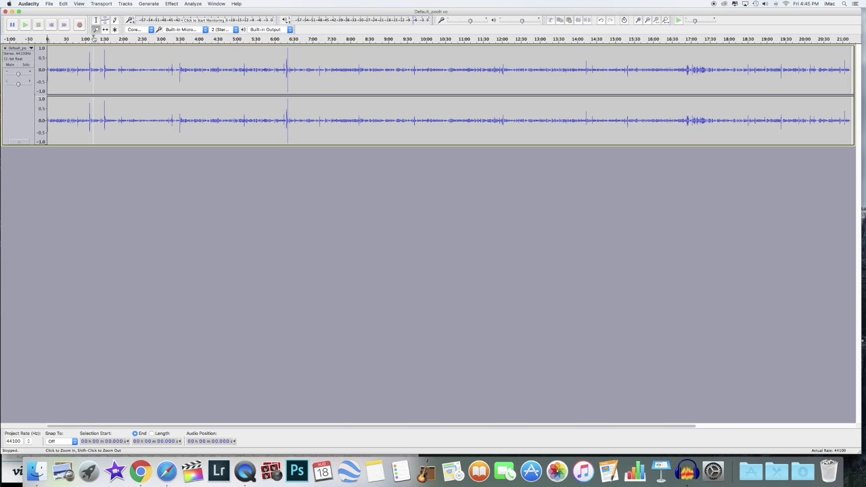
{"action": "left_click", "coordinate": [49, 88]}
{"action": "left_click", "coordinate": [49, 88]}
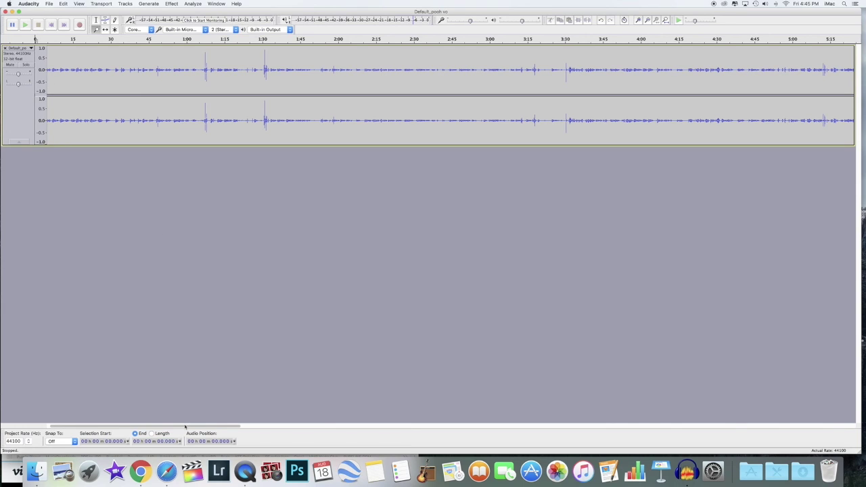
{"action": "left_click_drag", "start_coordinate": [185, 427], "coordinate": [100, 444]}
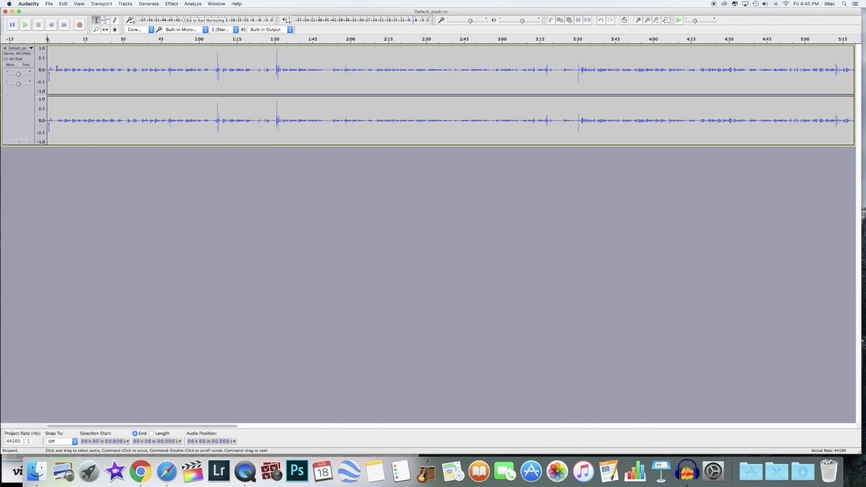
{"action": "left_click_drag", "start_coordinate": [57, 68], "coordinate": [46, 69]}
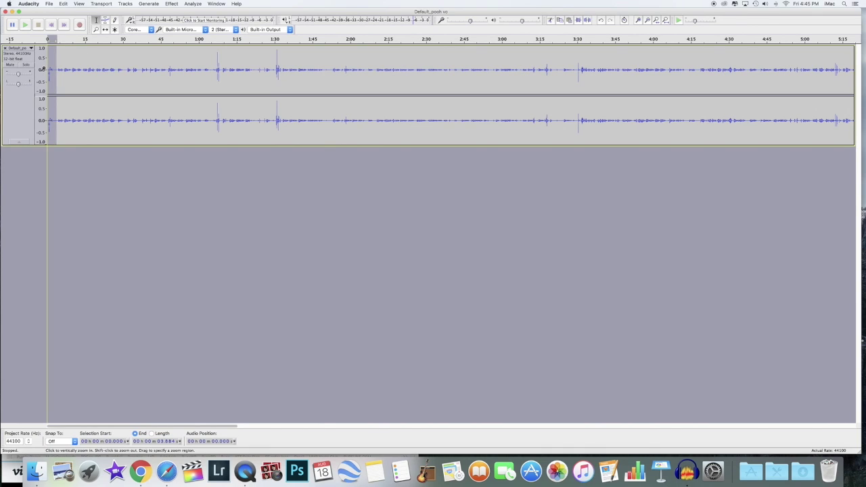
{"action": "key", "text": "Delete"}
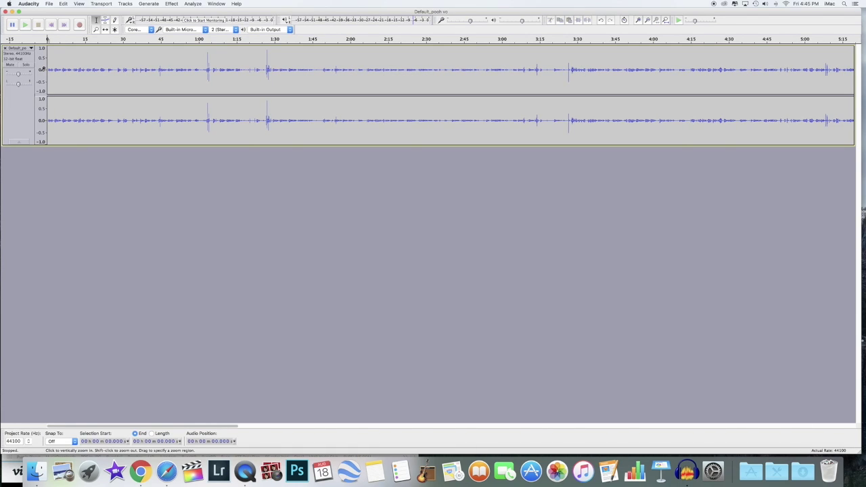
Listen to the trimmed recording twice from its beginning to find where the unwanted introduction ends
{"action": "key", "text": "space"}
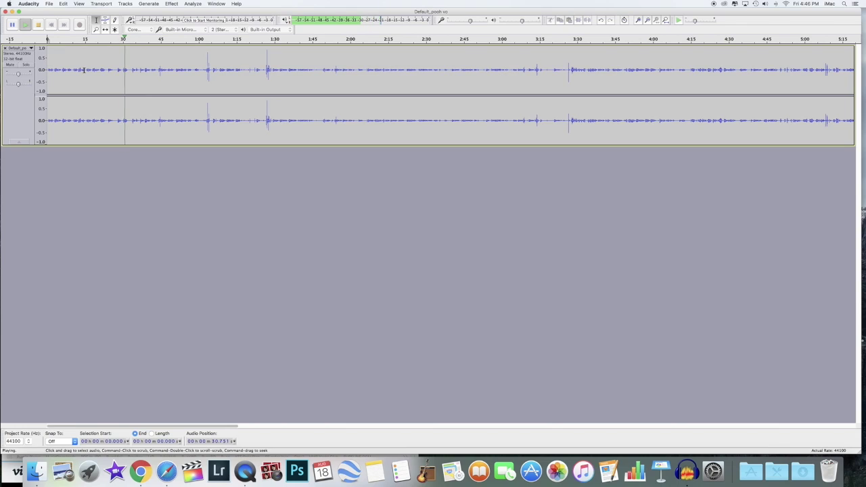
{"action": "key", "text": "space"}
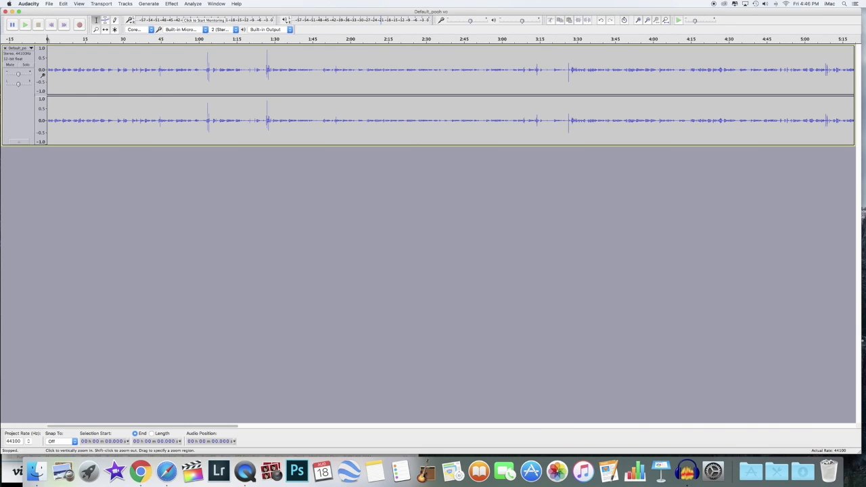
{"action": "left_click", "coordinate": [49, 70]}
{"action": "key", "text": "space"}
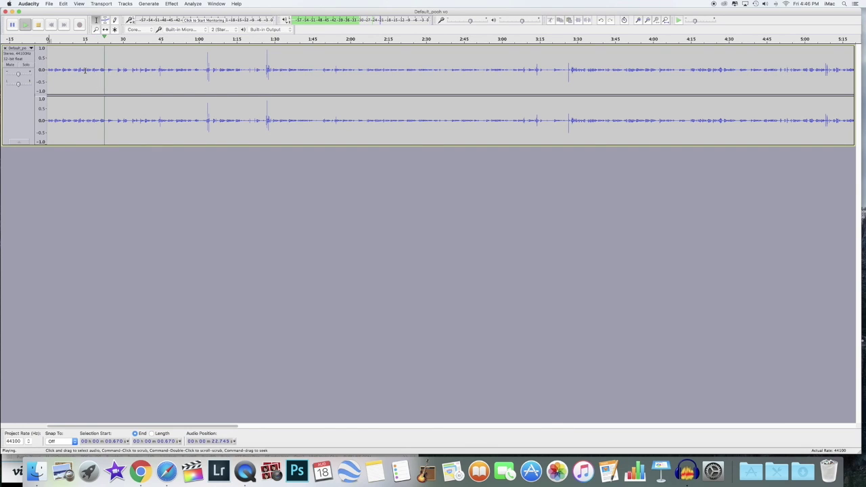
{"action": "key", "text": "space"}
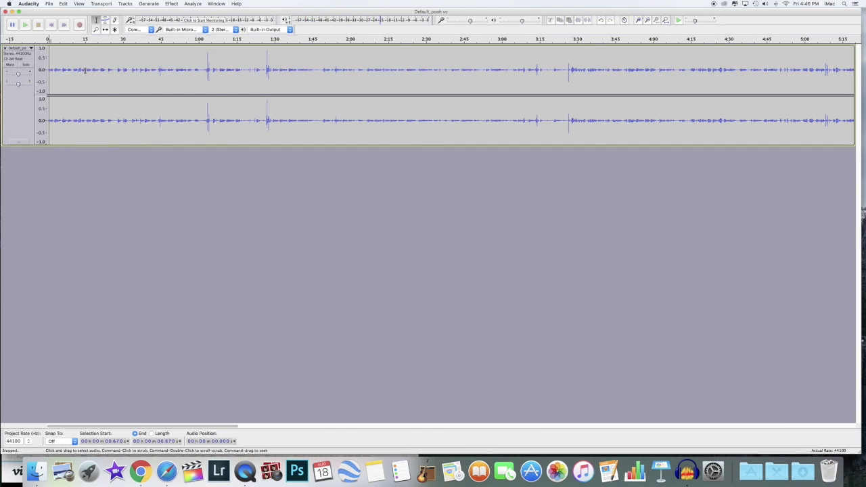
Delete about the first 15.3 seconds of the track and play back the new beginning
{"action": "left_click_drag", "start_coordinate": [84, 69], "coordinate": [42, 68]}
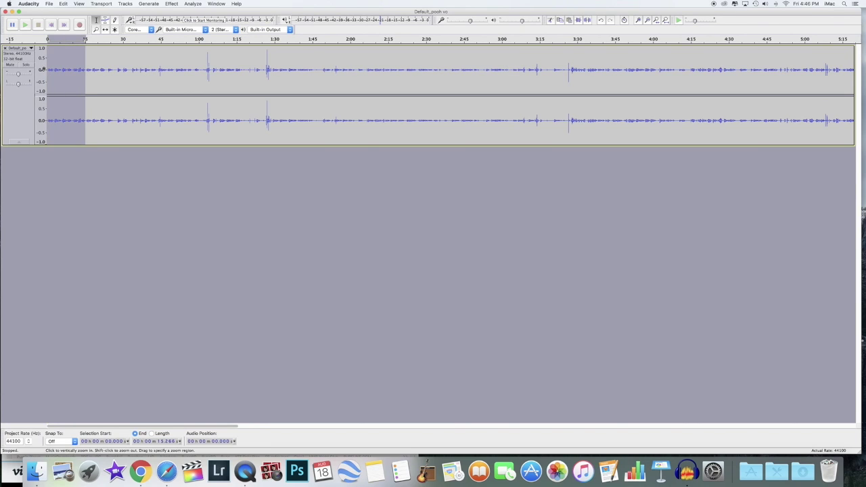
{"action": "key", "text": "Delete"}
{"action": "key", "text": "space"}
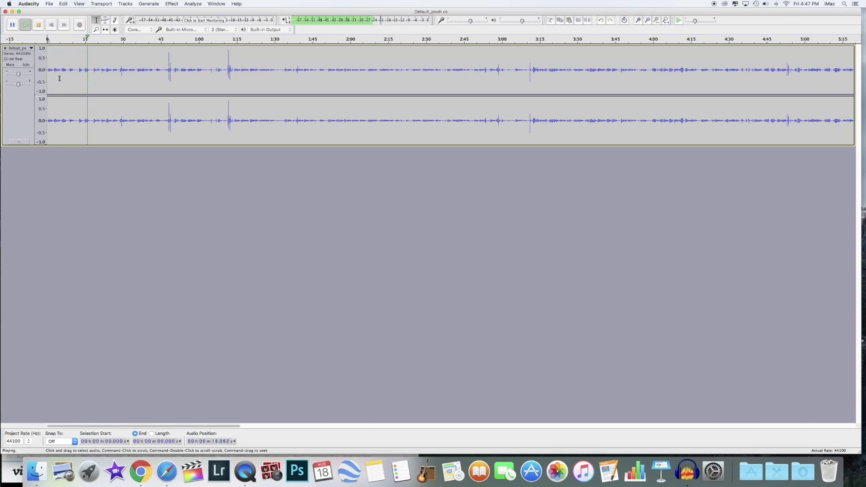
Stop playback and delete about 6 seconds of audio from the stereo track, starting at about 8.3 seconds
{"action": "key", "text": "space"}
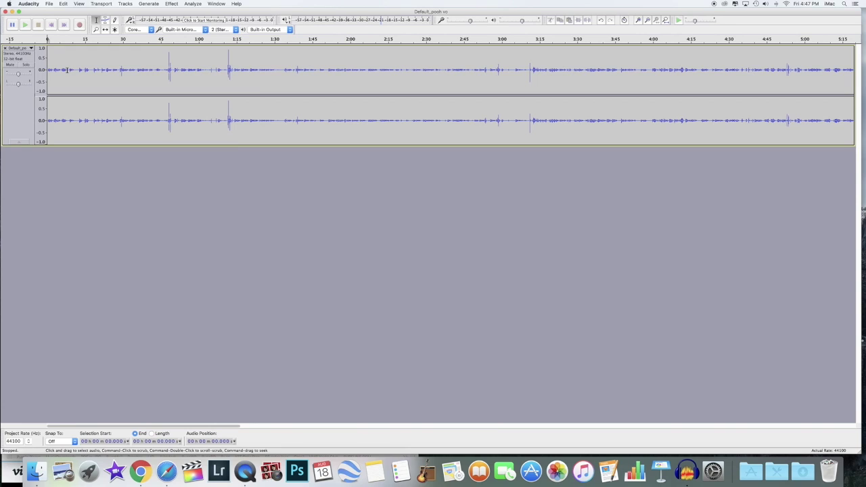
{"action": "left_click_drag", "start_coordinate": [69, 70], "coordinate": [84, 80]}
{"action": "key", "text": "Delete"}
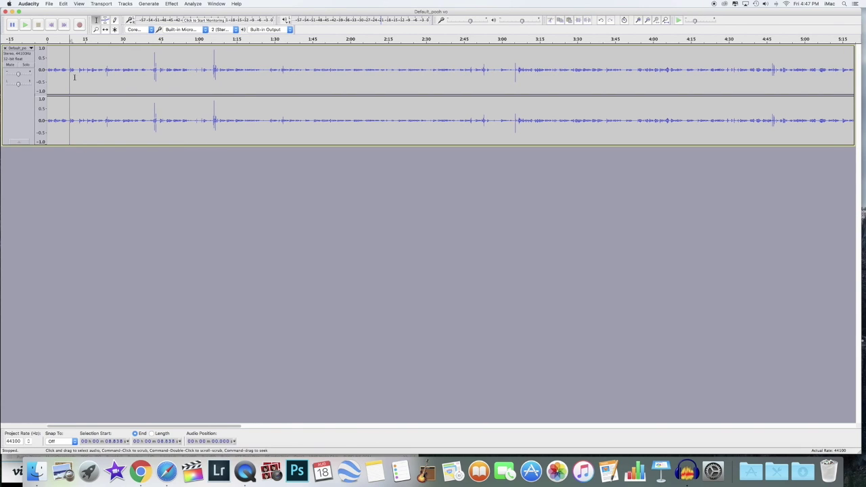
{"action": "left_click", "coordinate": [68, 70]}
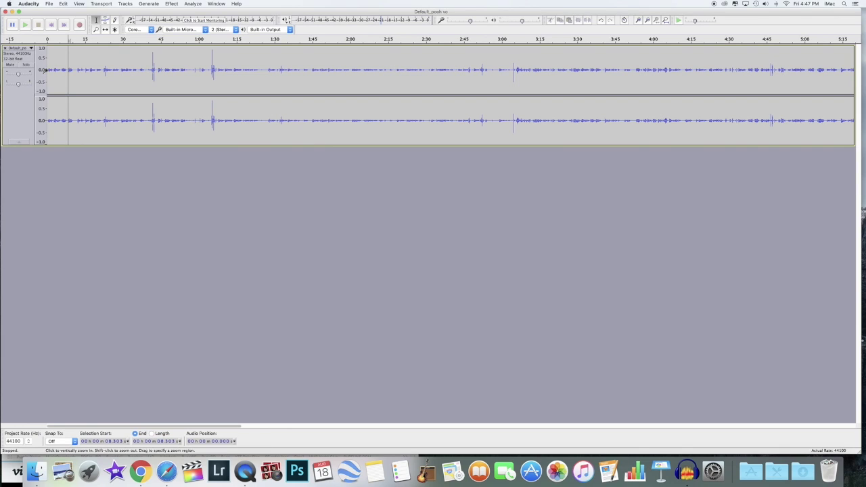
Listen to the track from its beginning and delete about 3 seconds of audio starting at about 11.7 seconds
{"action": "left_click", "coordinate": [46, 70]}
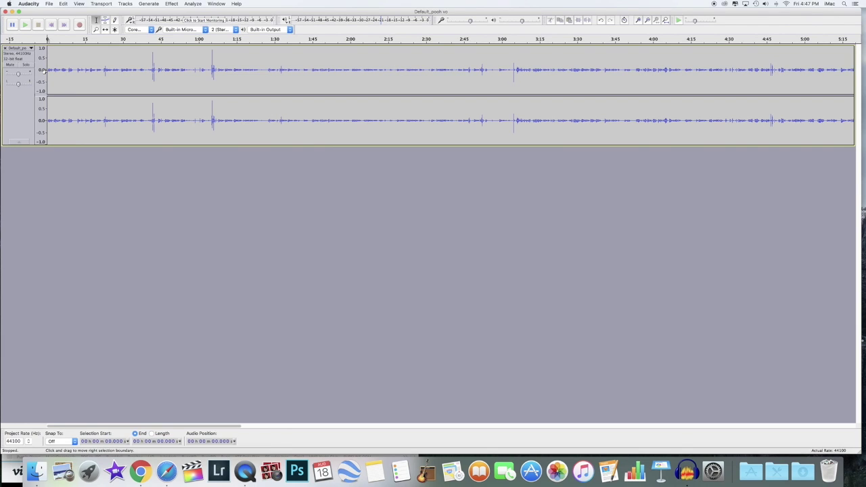
{"action": "key", "text": "space"}
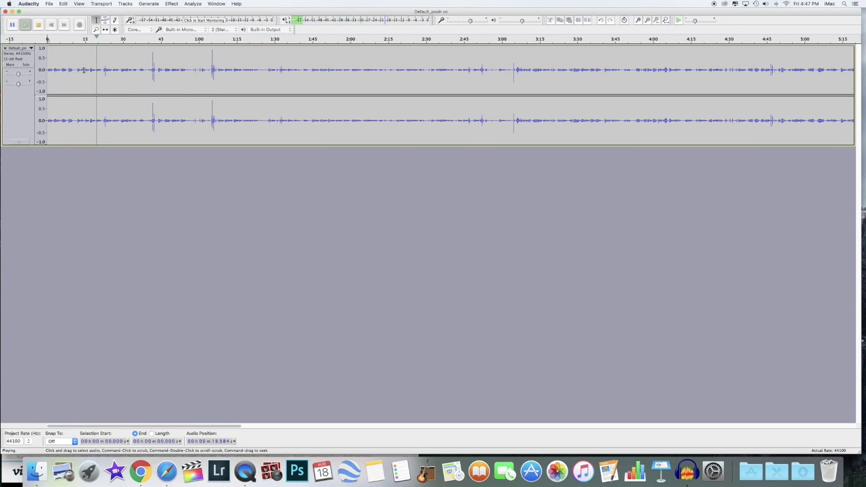
{"action": "key", "text": "space"}
{"action": "left_click_drag", "start_coordinate": [84, 70], "coordinate": [77, 69]}
{"action": "key", "text": "Delete"}
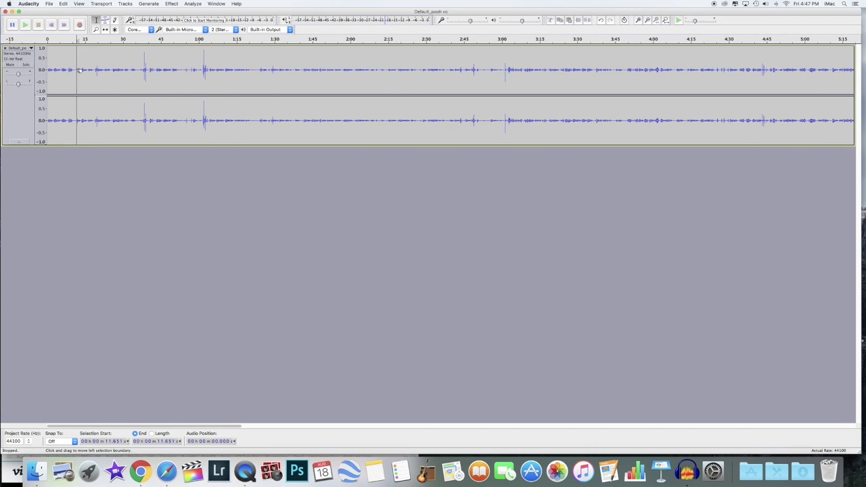
Magnify the waveform around the cut at about 11.7 seconds with the Zoom Tool to examine the pause and speech in detail
{"action": "key", "text": "F4"}
{"action": "left_click", "coordinate": [72, 72]}
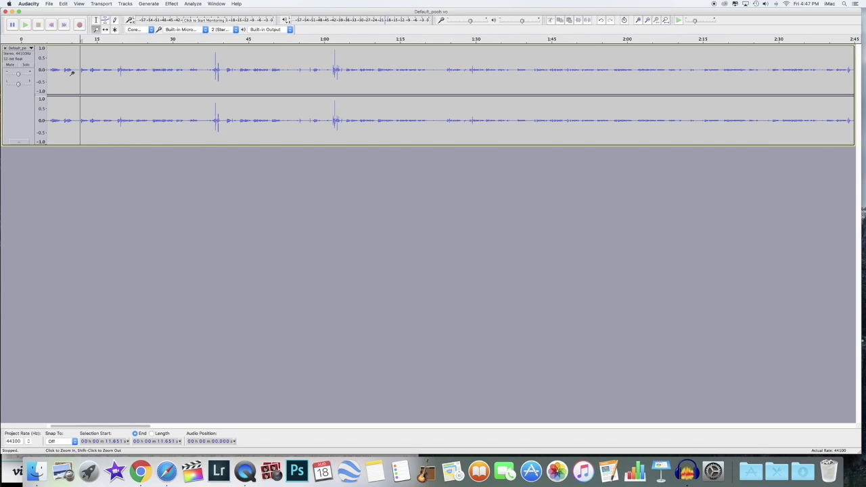
{"action": "left_click", "coordinate": [72, 71]}
{"action": "left_click", "coordinate": [71, 72]}
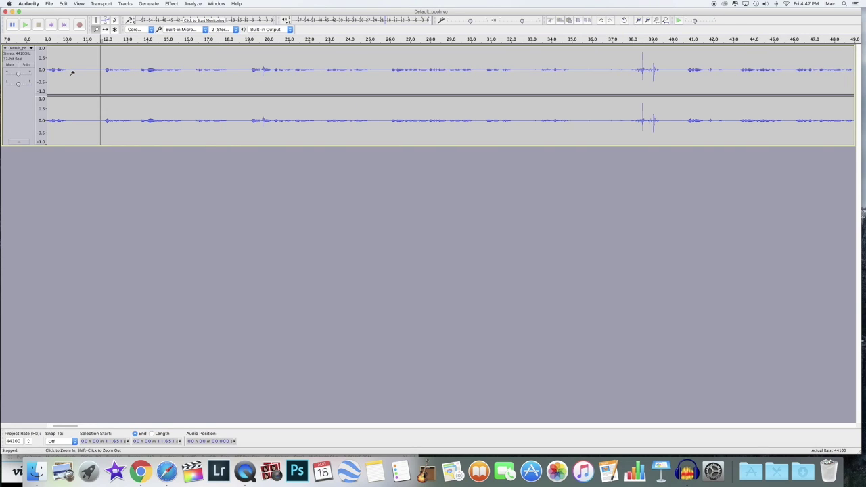
{"action": "left_click", "coordinate": [71, 72]}
{"action": "left_click", "coordinate": [72, 72]}
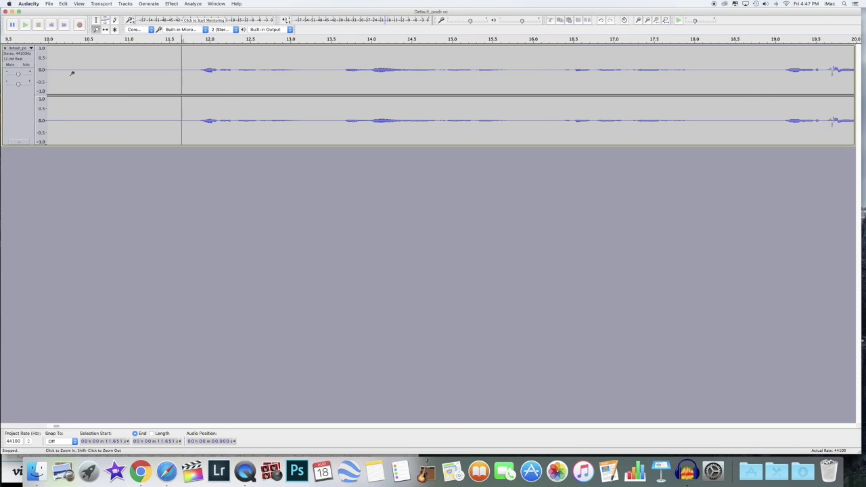
{"action": "left_click", "coordinate": [207, 73]}
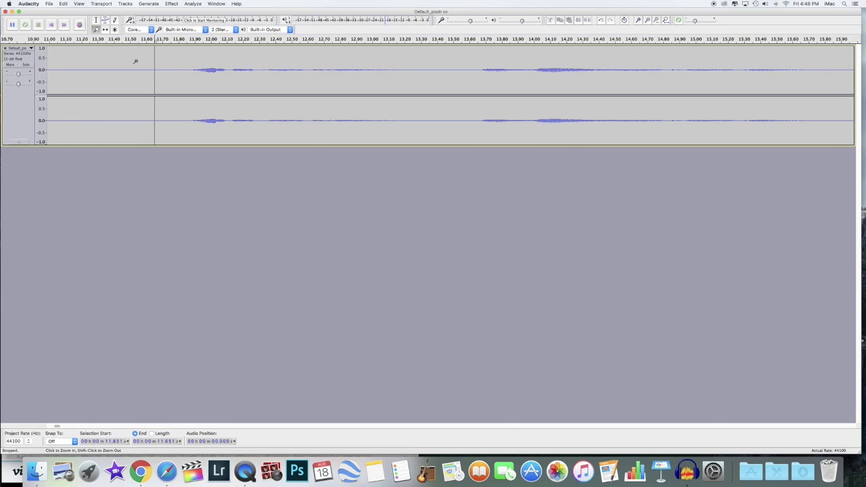
Zoom the timeline back out until the whole recording can be viewed from start to end
{"action": "left_click", "coordinate": [136, 62], "text": "shift"}
{"action": "left_click", "coordinate": [135, 61], "text": "shift"}
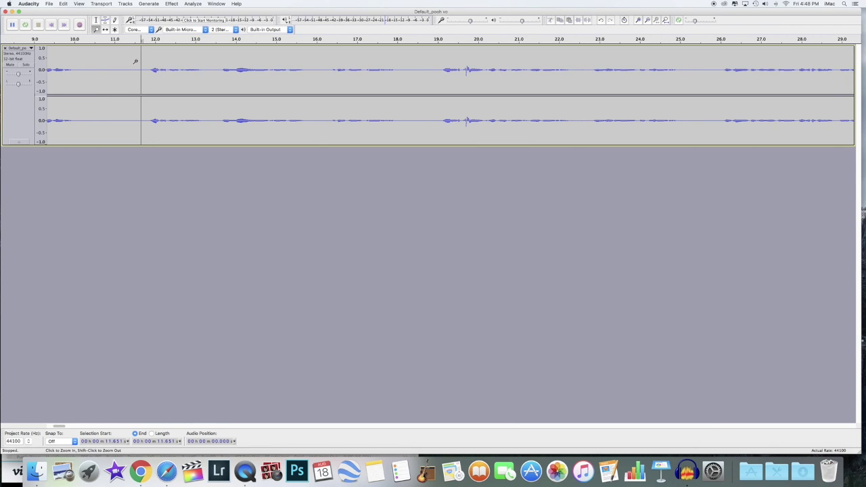
{"action": "left_click", "coordinate": [135, 61], "text": "shift"}
{"action": "left_click", "coordinate": [135, 62], "text": "shift"}
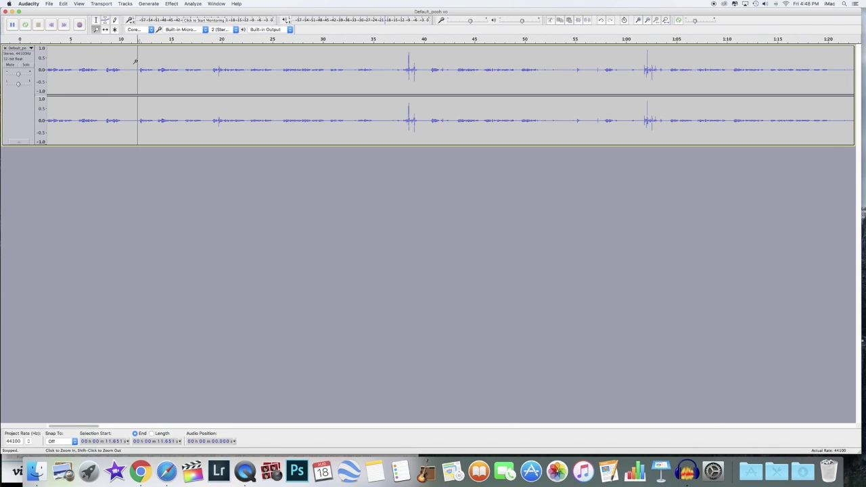
{"action": "left_click", "coordinate": [135, 61], "text": "shift"}
{"action": "left_click", "coordinate": [136, 61], "text": "shift"}
{"action": "left_click", "coordinate": [135, 61], "text": "shift"}
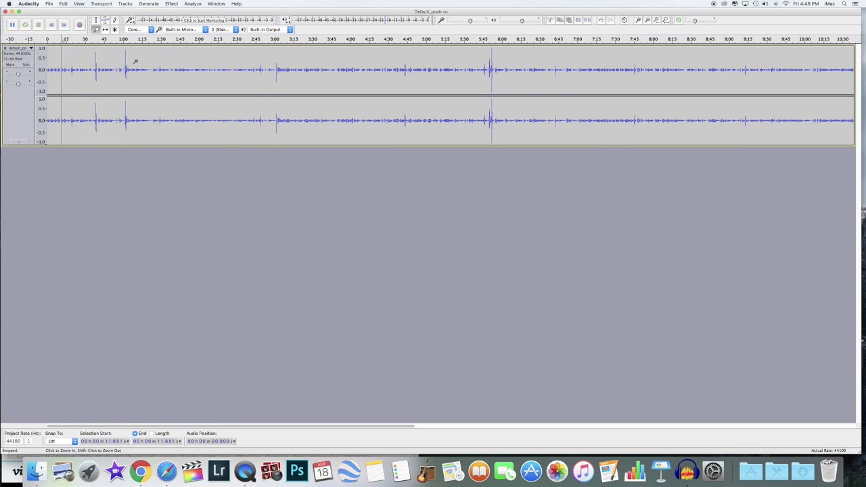
{"action": "left_click", "coordinate": [135, 61], "text": "shift"}
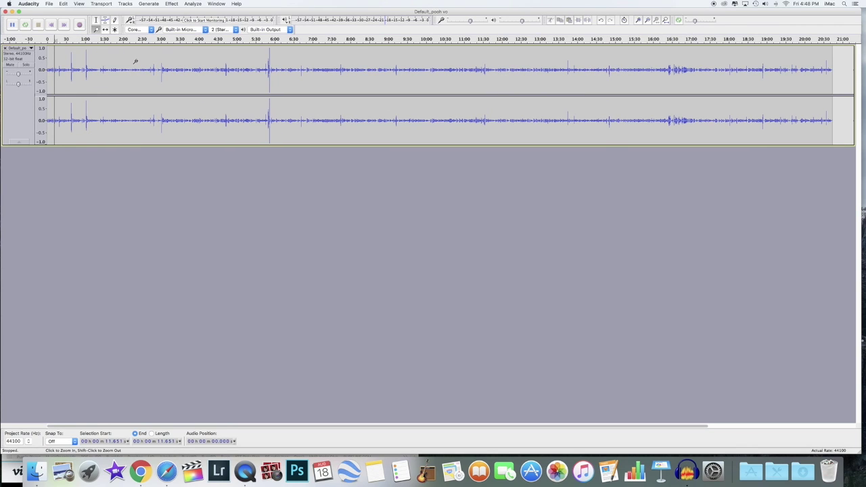
{"action": "left_click", "coordinate": [135, 61], "text": "shift"}
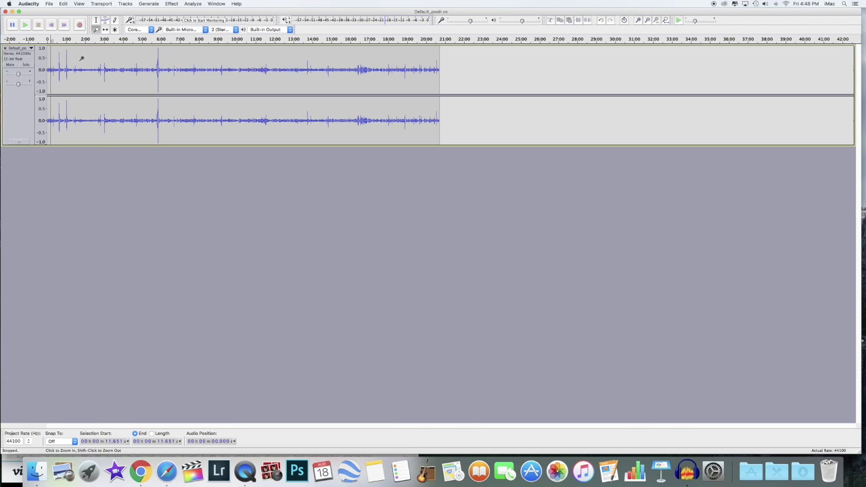
Magnify the beginning of the recording and listen to it from the cursor at about 11.7 seconds
{"action": "left_click", "coordinate": [48, 72]}
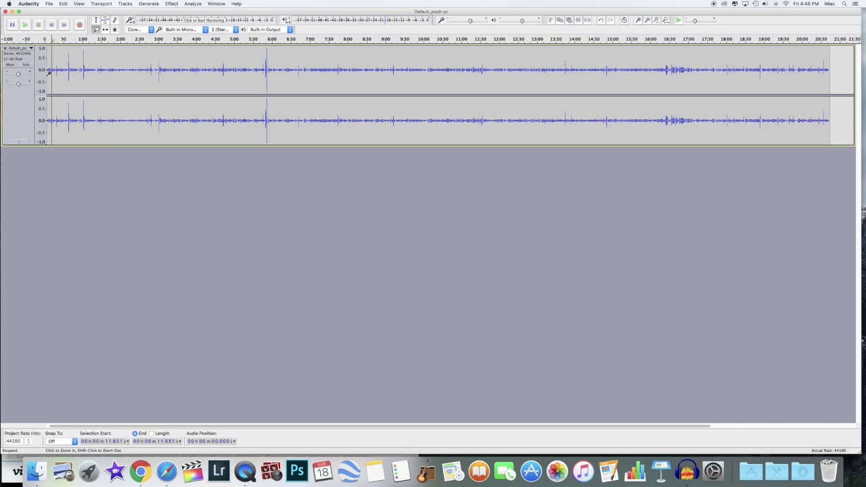
{"action": "left_click", "coordinate": [49, 72]}
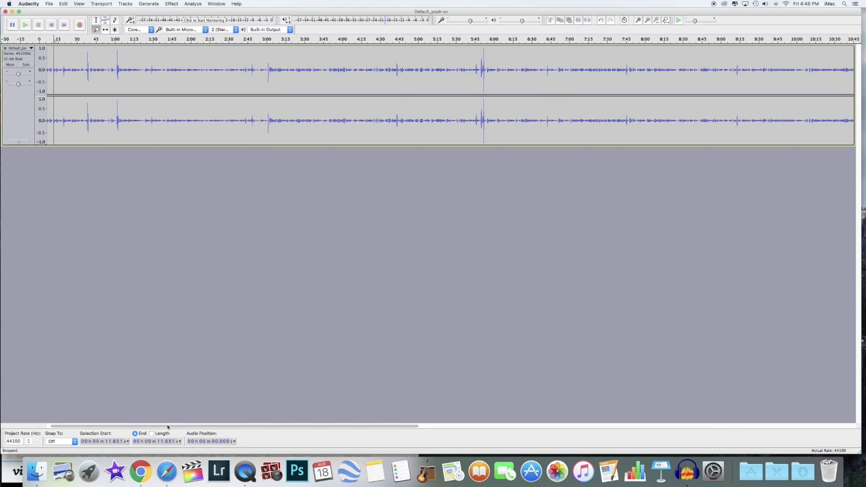
{"action": "left_click_drag", "start_coordinate": [168, 427], "coordinate": [150, 429]}
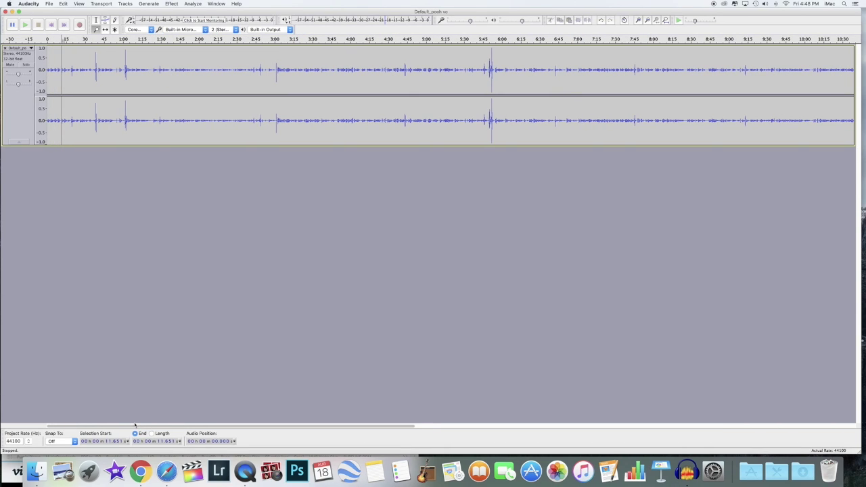
{"action": "key", "text": "space"}
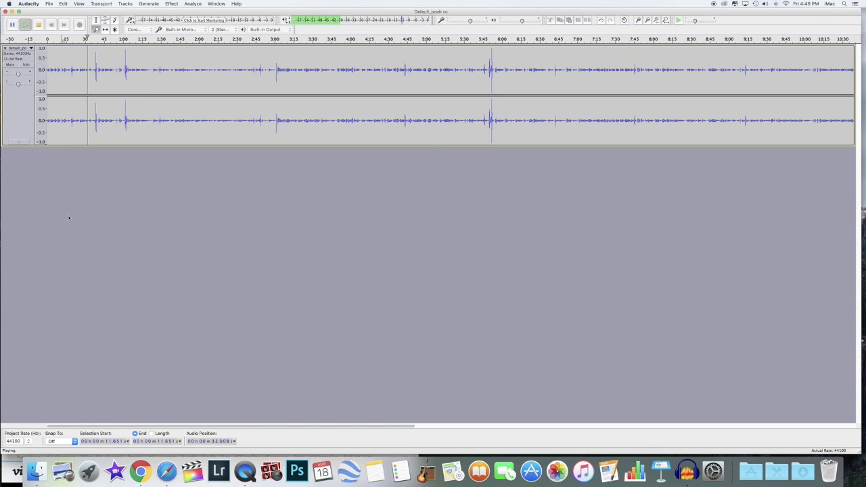
{"action": "key", "text": "space"}
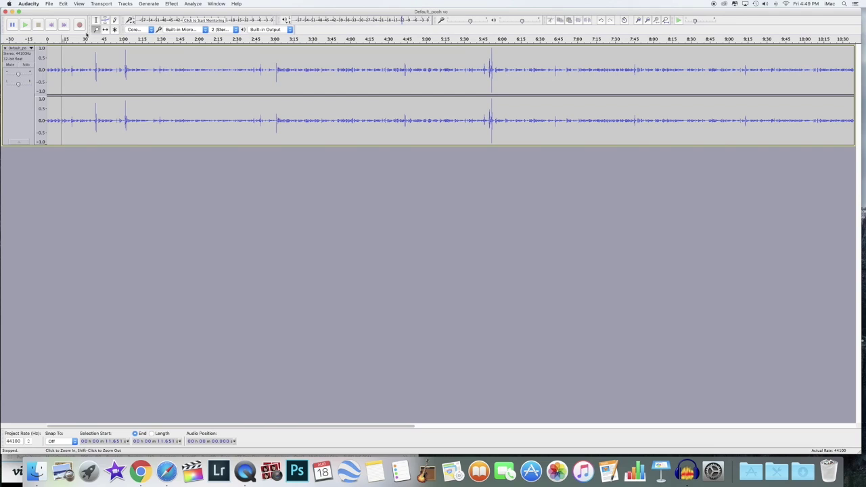
Listen for the next unwanted passage, playing the track from about 28.5 seconds and again from about 32.3 seconds
{"action": "left_click", "coordinate": [89, 75]}
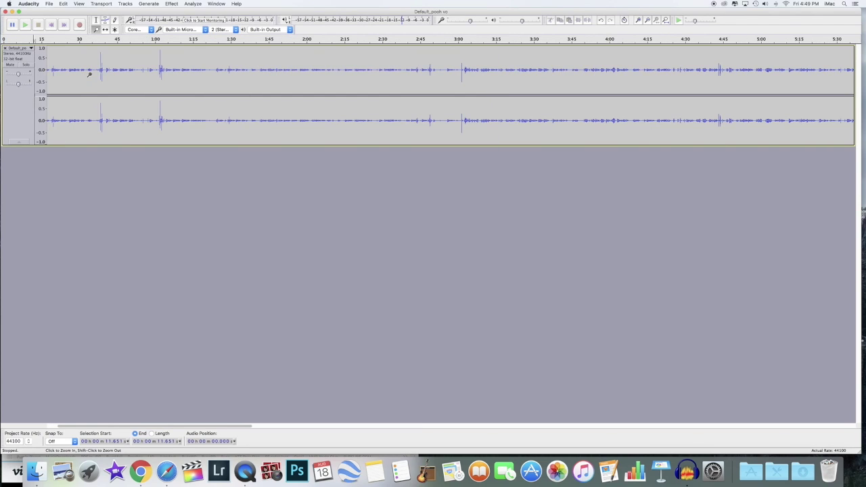
{"action": "left_click", "coordinate": [88, 75]}
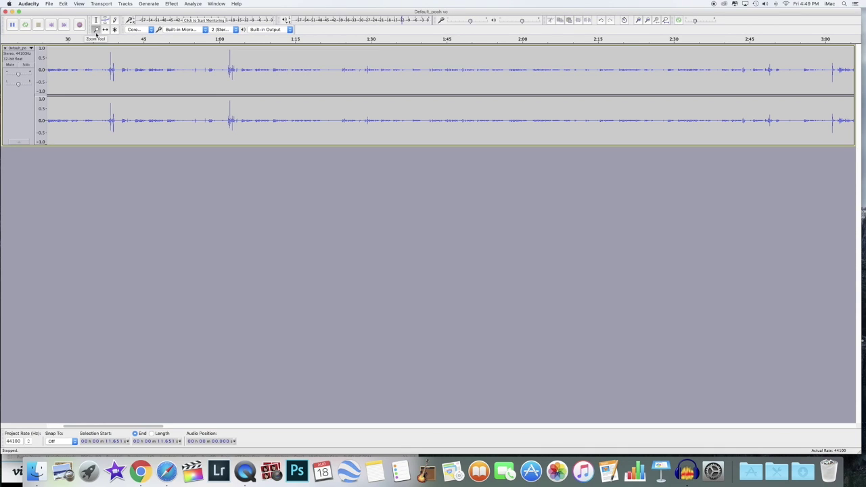
{"action": "left_click", "coordinate": [90, 80], "text": "shift"}
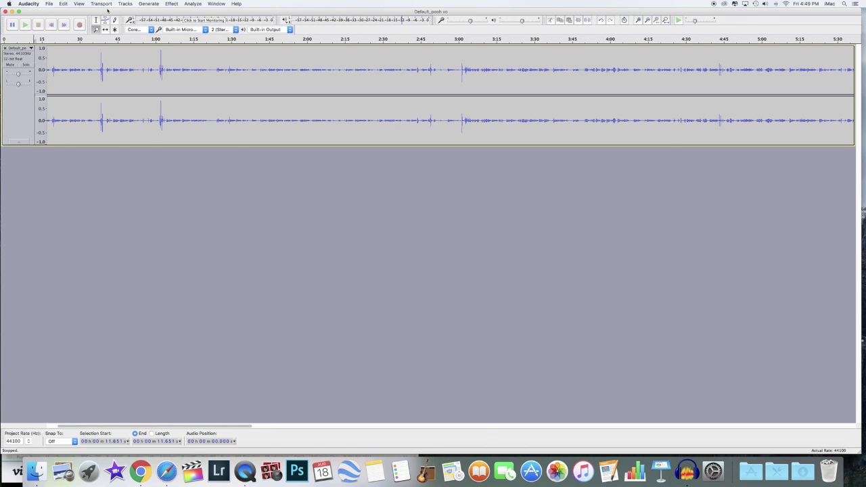
{"action": "left_click", "coordinate": [76, 71]}
{"action": "key", "text": "space"}
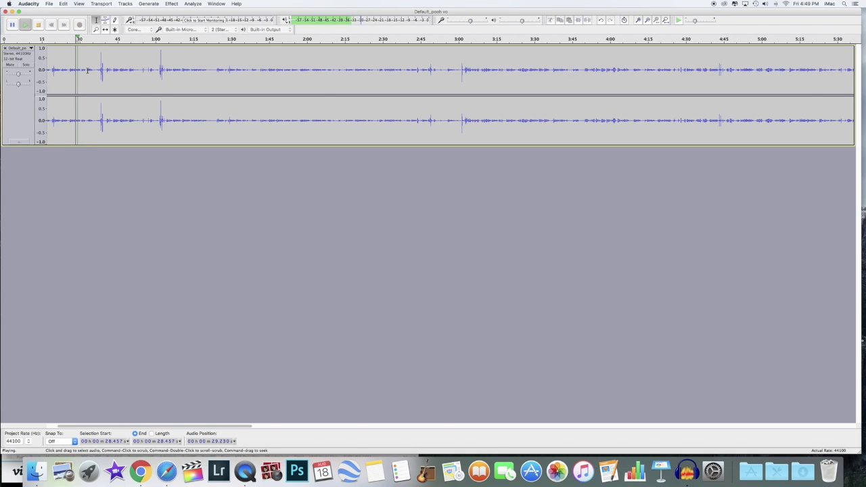
{"action": "left_click", "coordinate": [86, 71]}
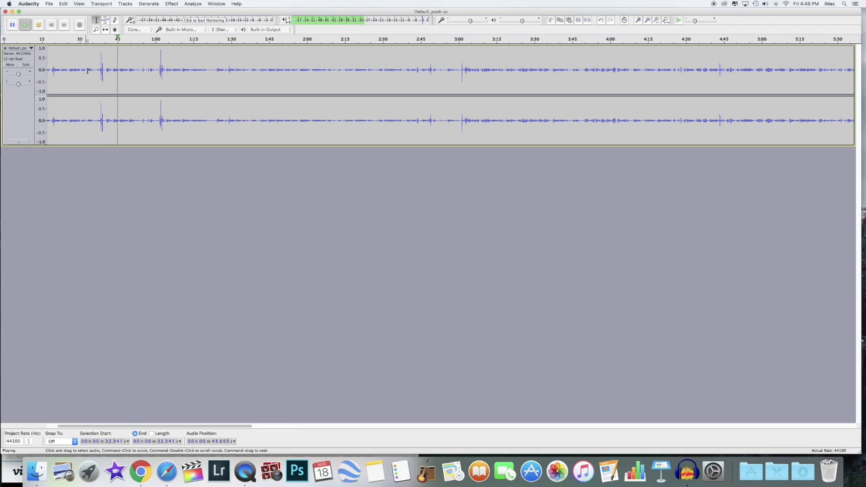
Delete about 9.5 seconds including the loud spike, starting at about 33.1 seconds, and play back the join from about 27.9 seconds
{"action": "key", "text": "space"}
{"action": "left_click_drag", "start_coordinate": [87, 70], "coordinate": [112, 75]}
{"action": "key", "text": "Delete"}
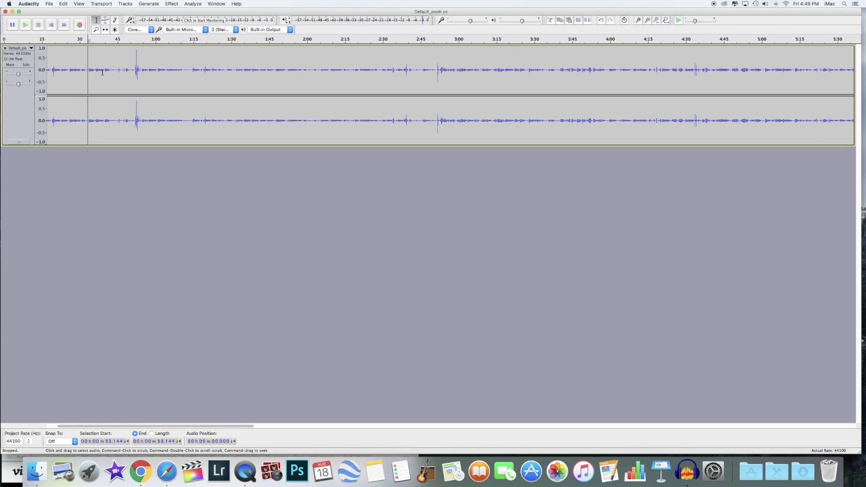
{"action": "left_click", "coordinate": [74, 70]}
{"action": "key", "text": "space"}
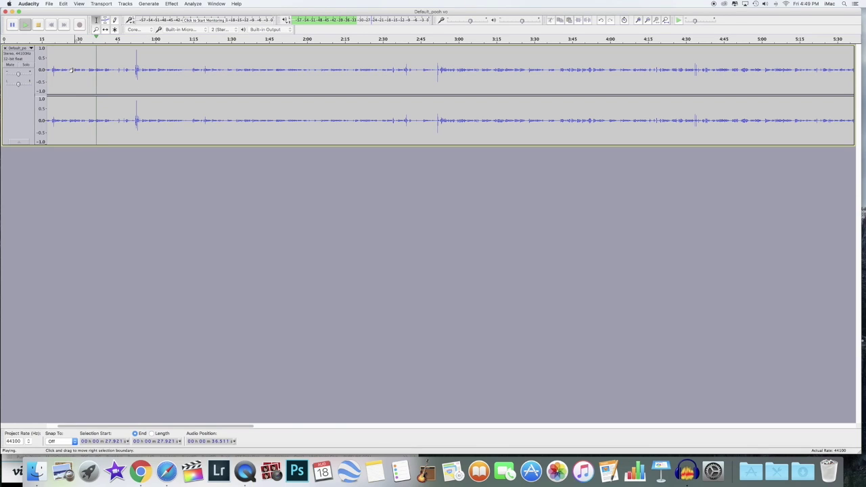
{"action": "key", "text": "space"}
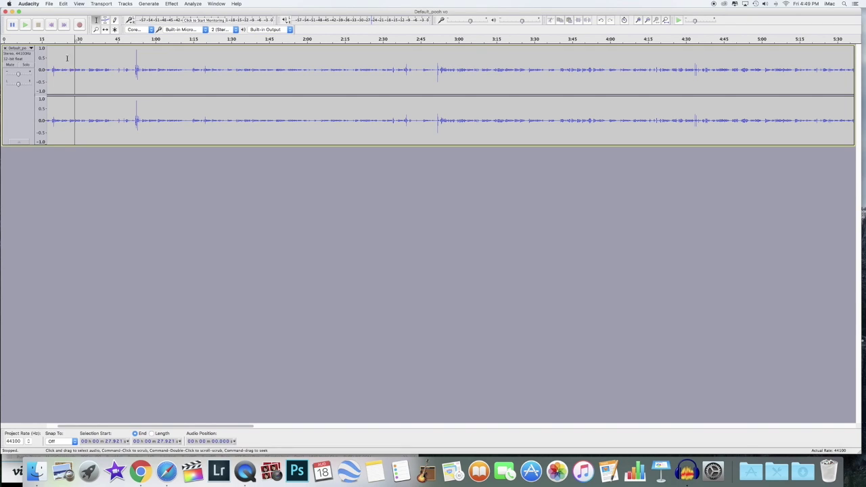
Save the edited recording as an Audacity project named PoohTest in the Dropbox folder
{"action": "left_click", "coordinate": [29, 4]}
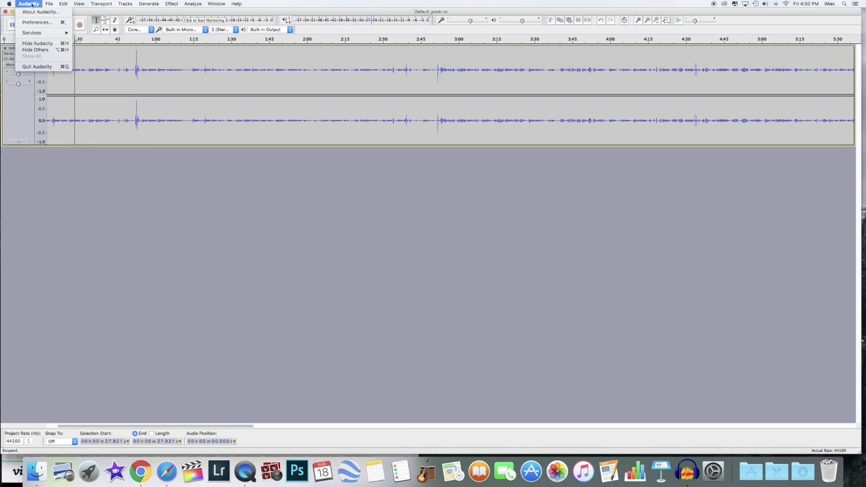
{"action": "mouse_move", "coordinate": [49, 4]}
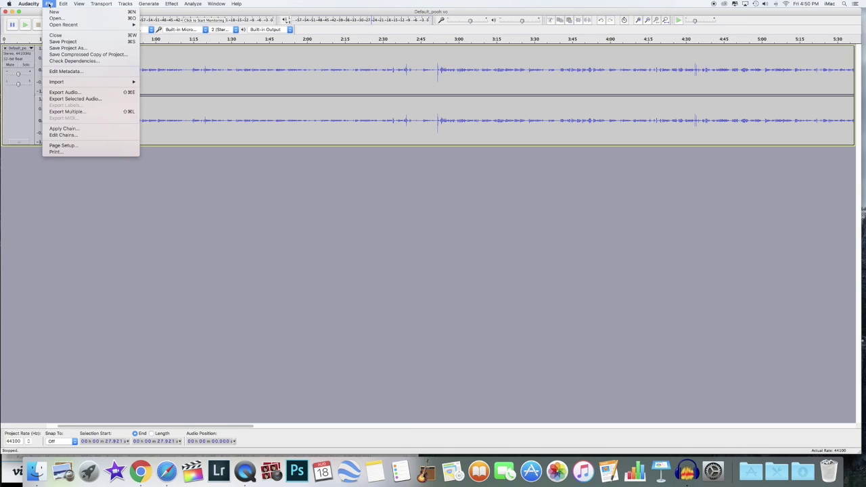
{"action": "left_click", "coordinate": [70, 48]}
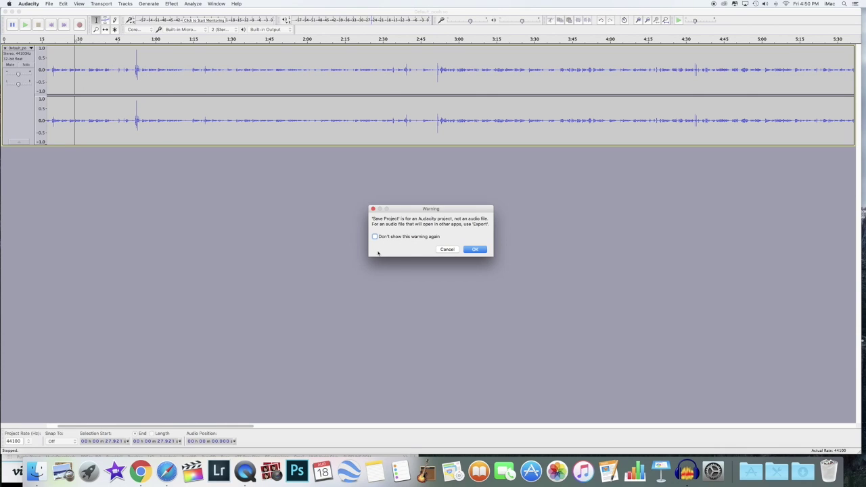
{"action": "left_click", "coordinate": [477, 249]}
{"action": "left_click", "coordinate": [429, 47]}
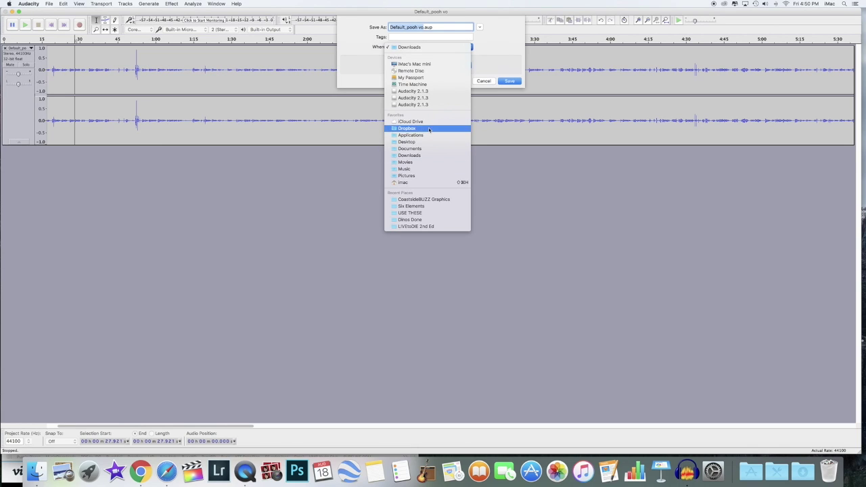
{"action": "left_click", "coordinate": [428, 129]}
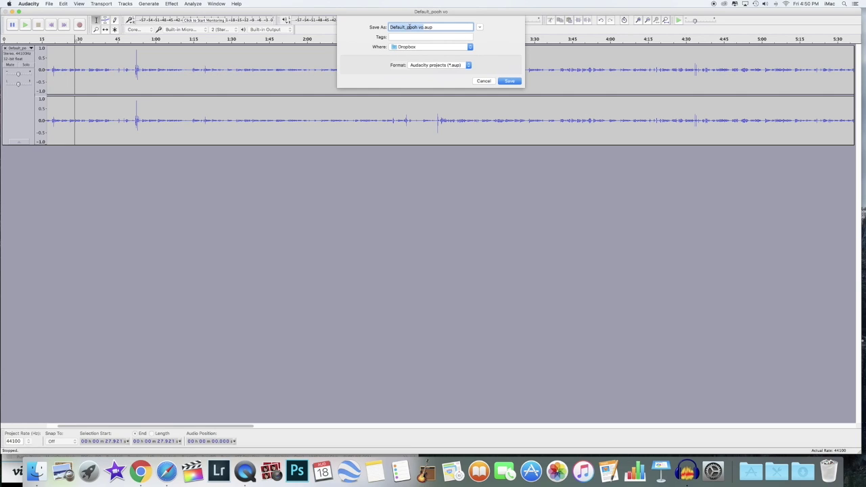
{"action": "type", "text": "PoohTest"}
{"action": "left_click", "coordinate": [510, 81]}
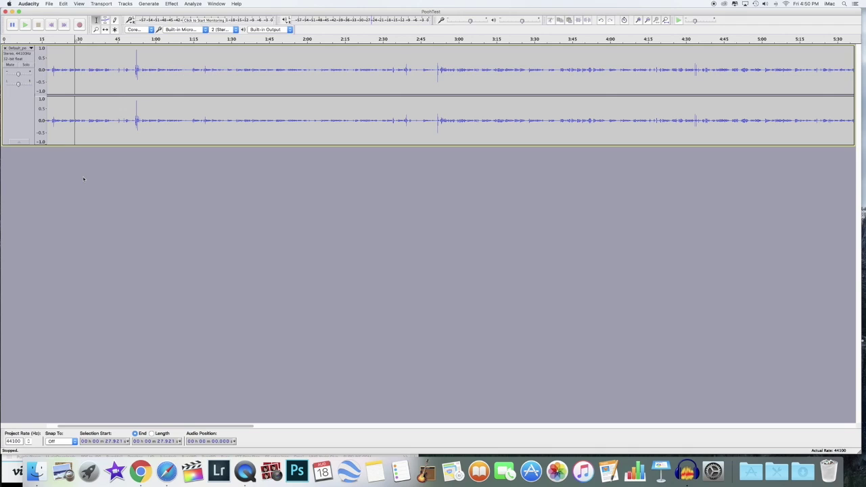
Search this Mac for "peter" and import the audio file Peter and BTS intro.mp3 into the project
{"action": "left_click", "coordinate": [48, 4]}
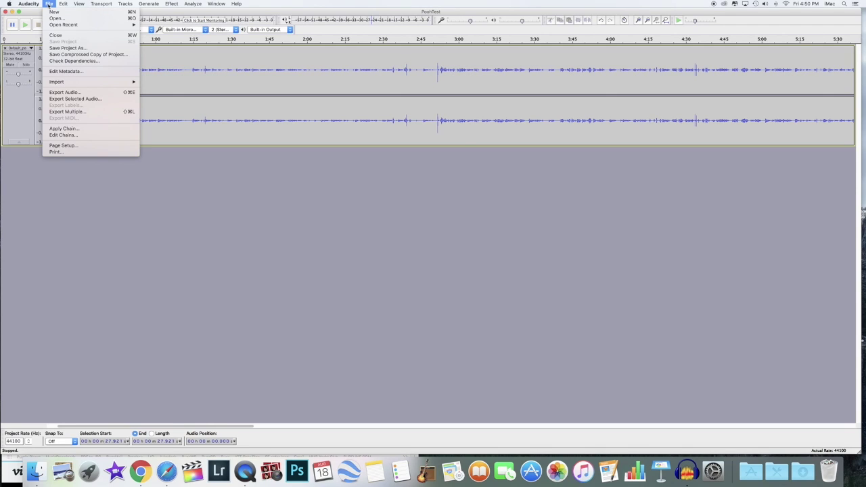
{"action": "mouse_move", "coordinate": [70, 83]}
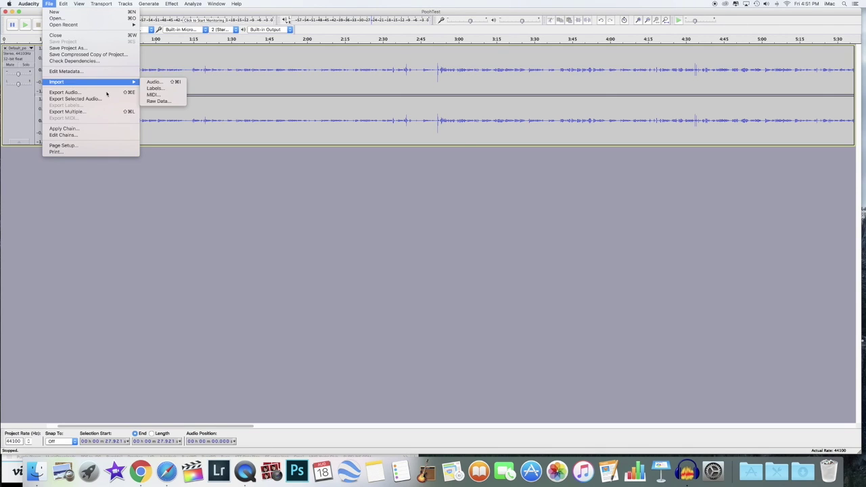
{"action": "left_click", "coordinate": [150, 83]}
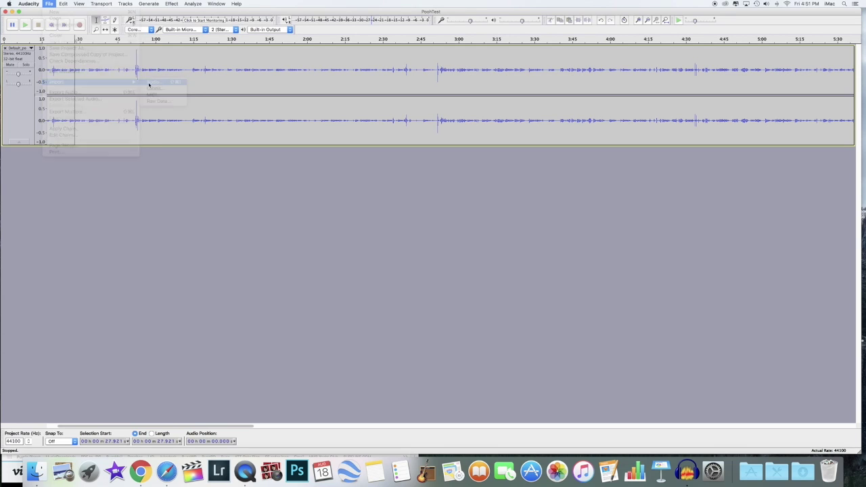
{"action": "left_click", "coordinate": [520, 75]}
{"action": "type", "text": "perter"}
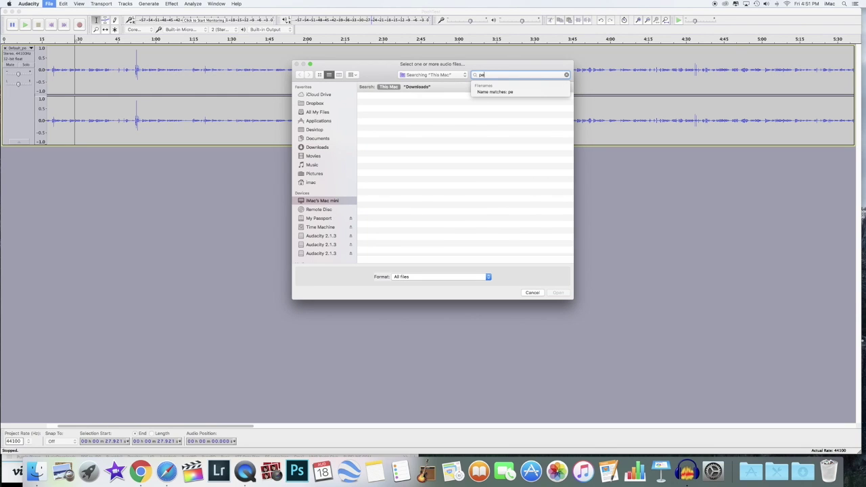
{"action": "key", "text": "BackSpace"}
{"action": "type", "text": "er"}
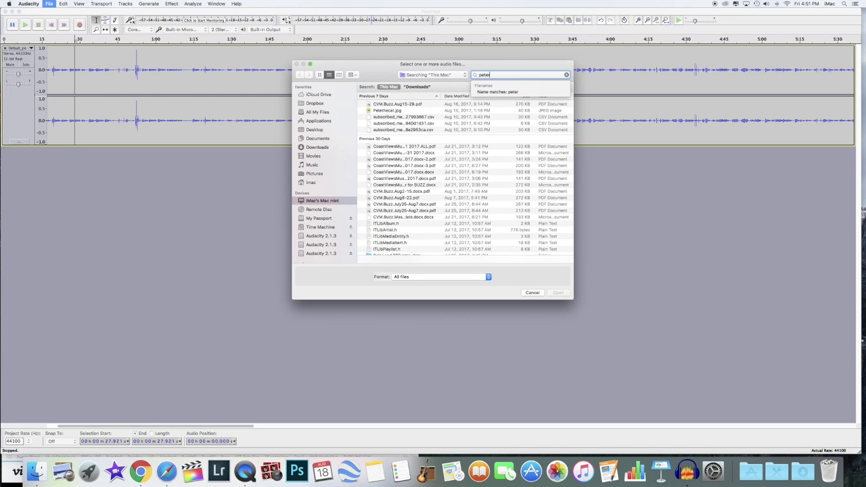
{"action": "key", "text": "Down"}
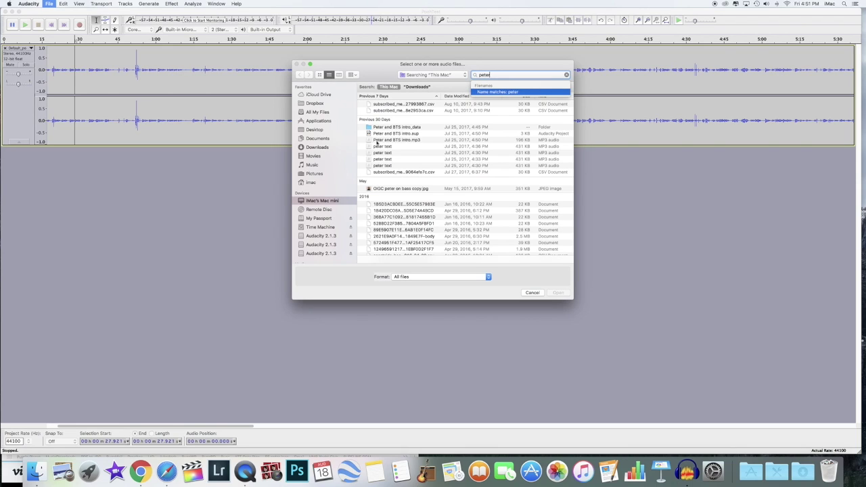
{"action": "left_click", "coordinate": [380, 141]}
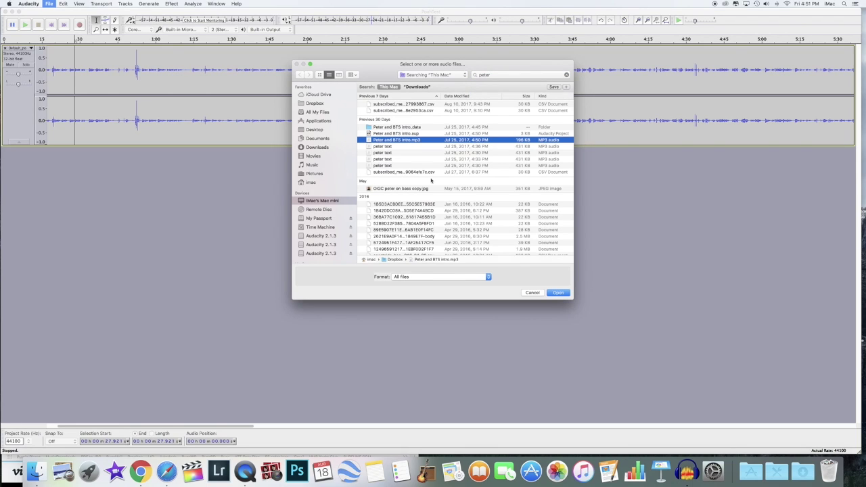
{"action": "left_click", "coordinate": [557, 293]}
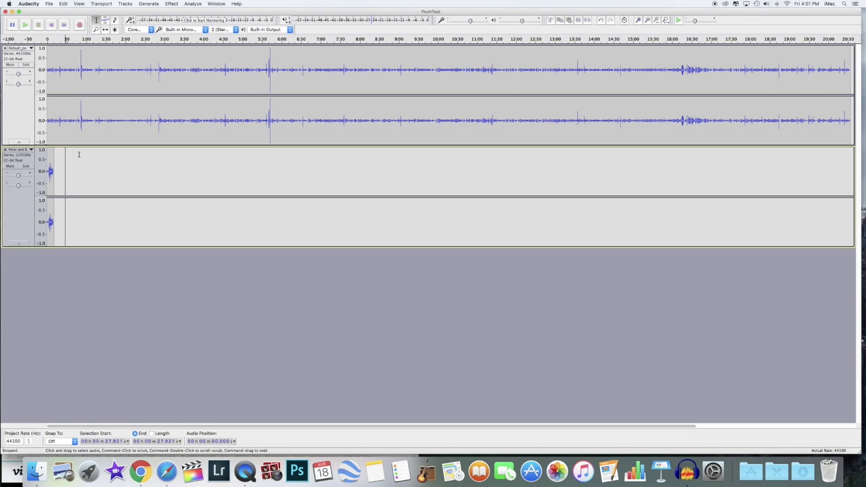
Play both tracks together from the very beginning to hear how the intro and the voice recording overlap
{"action": "left_click", "coordinate": [46, 132]}
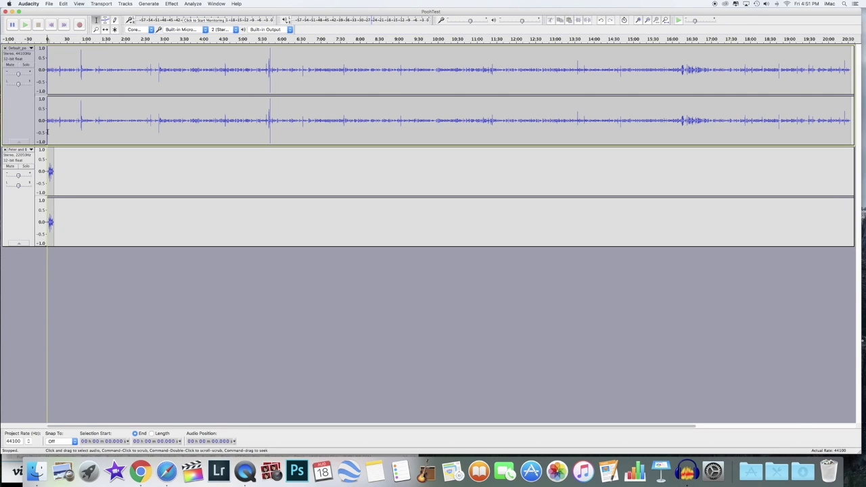
{"action": "key", "text": "space"}
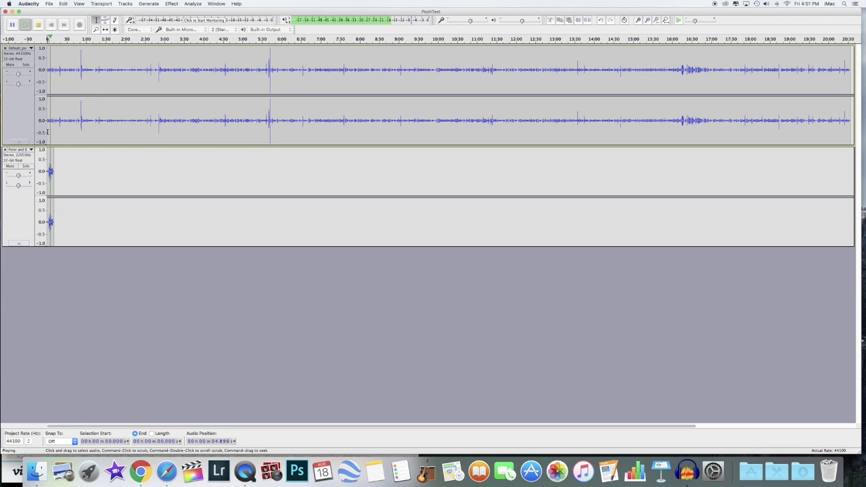
{"action": "key", "text": "space"}
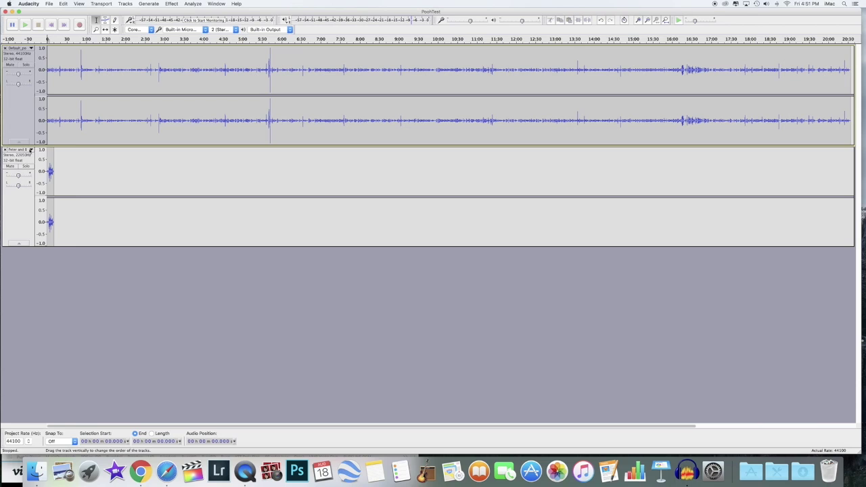
Move the intro track above the voice recording and time-shift the recording so it starts where the intro ends
{"action": "left_click", "coordinate": [31, 149]}
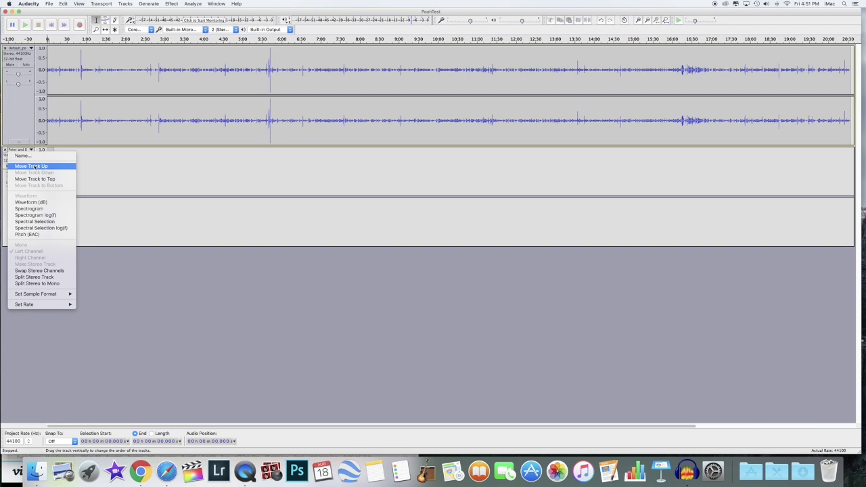
{"action": "left_click", "coordinate": [34, 166]}
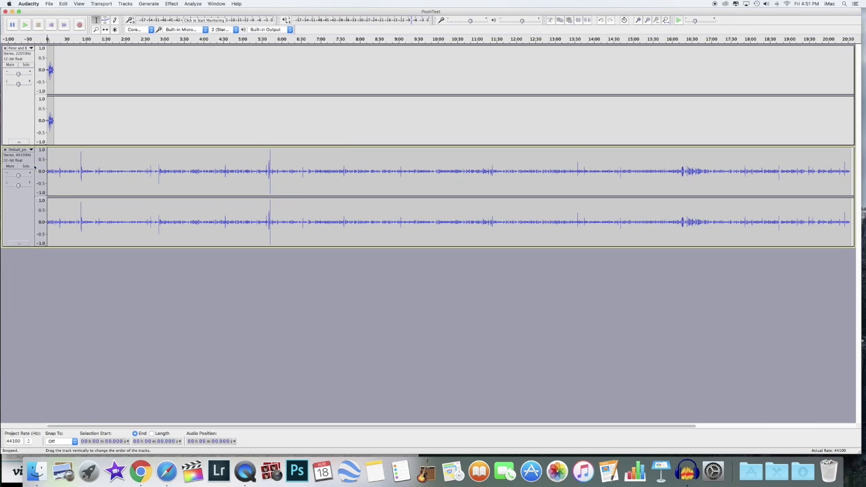
{"action": "left_click", "coordinate": [105, 30]}
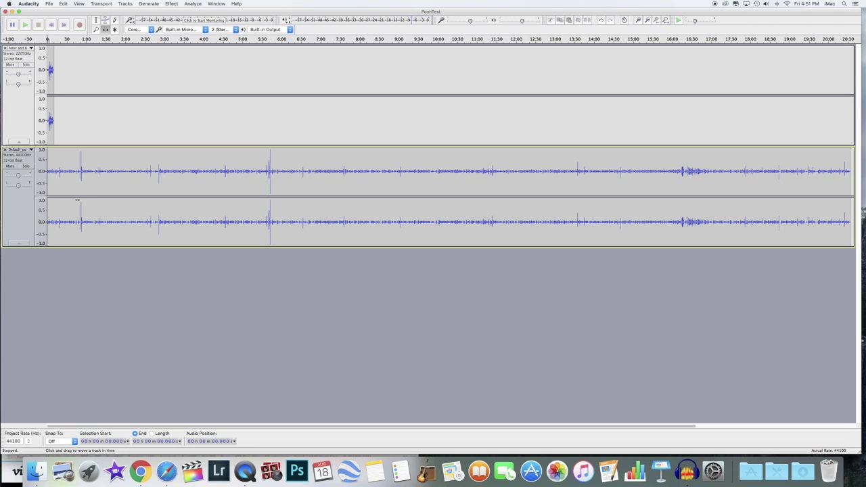
{"action": "left_click_drag", "start_coordinate": [59, 157], "coordinate": [66, 157]}
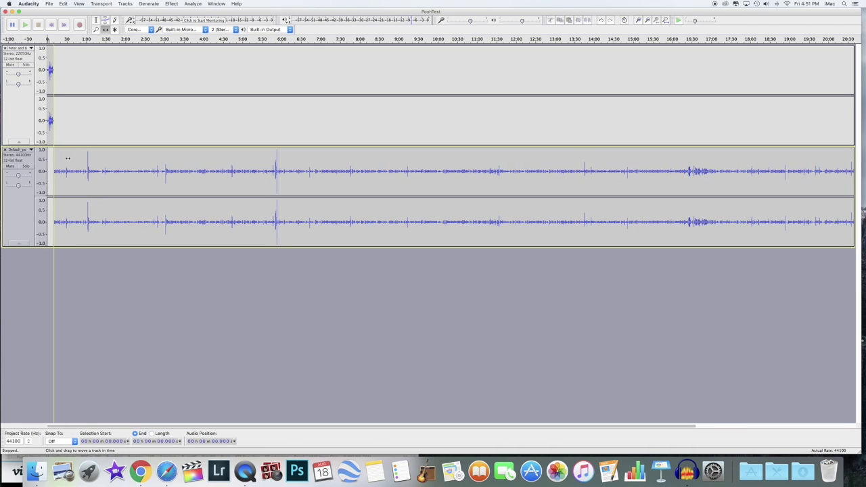
Switch back to the Selection tool and listen to the transition from the intro, starting at about 6.8 seconds
{"action": "left_click", "coordinate": [96, 20]}
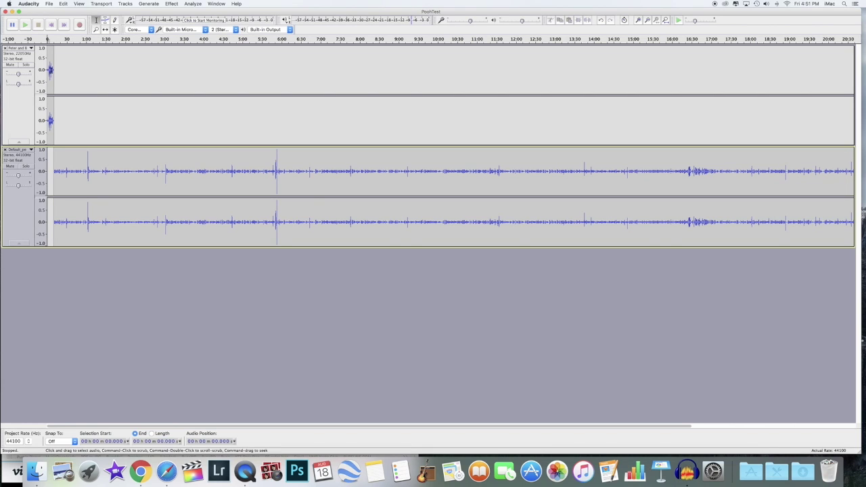
{"action": "left_click", "coordinate": [51, 71]}
{"action": "key", "text": "space"}
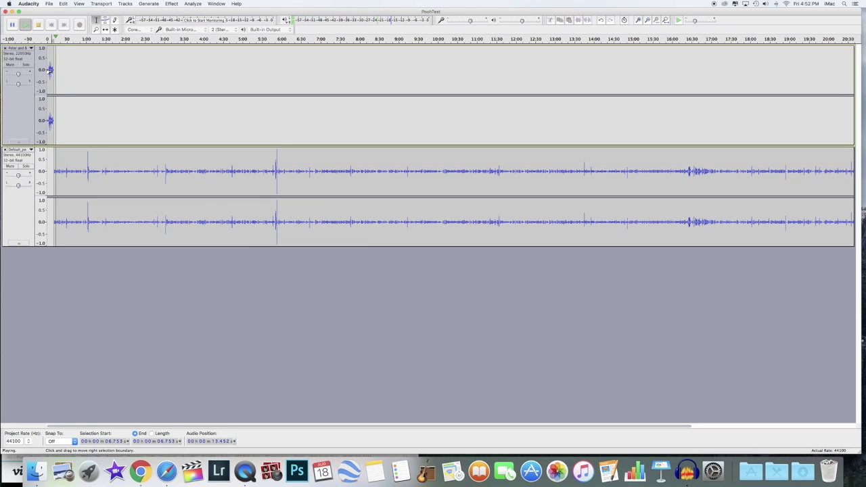
{"action": "key", "text": "space"}
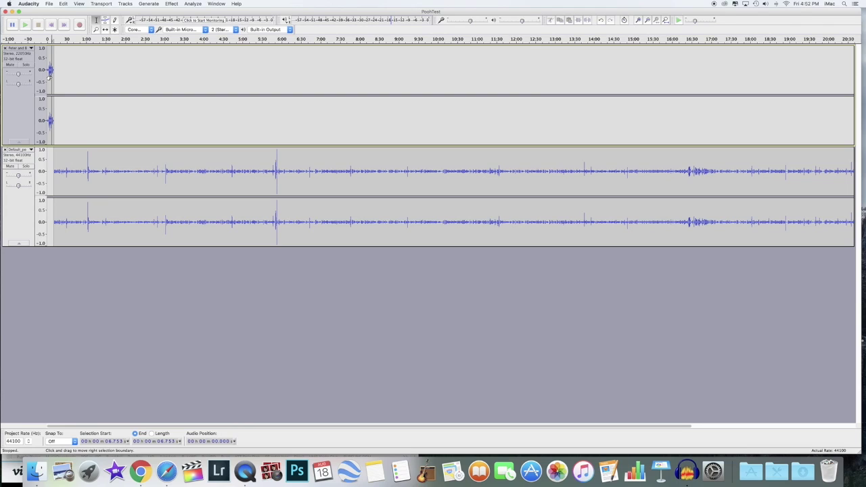
Raise the voice recording track's gain slightly and listen to the transition from about 6.2 seconds
{"action": "left_click", "coordinate": [18, 182]}
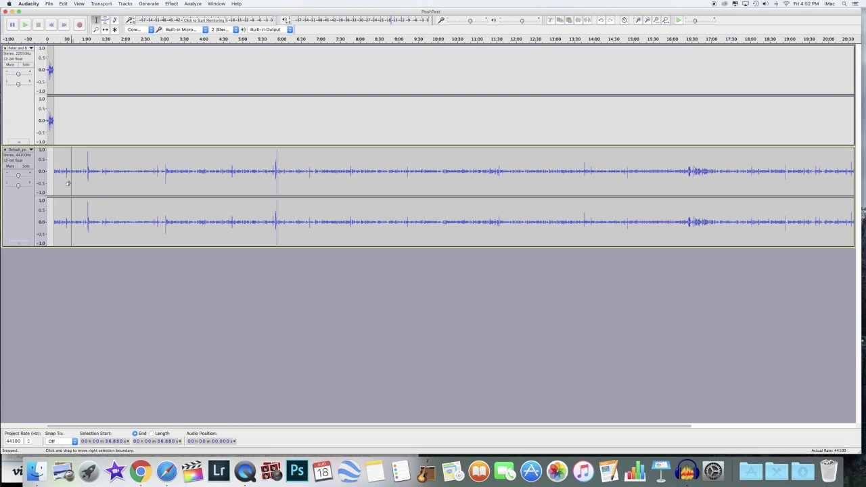
{"action": "left_click_drag", "start_coordinate": [18, 176], "coordinate": [19, 177]}
{"action": "left_click", "coordinate": [50, 120]}
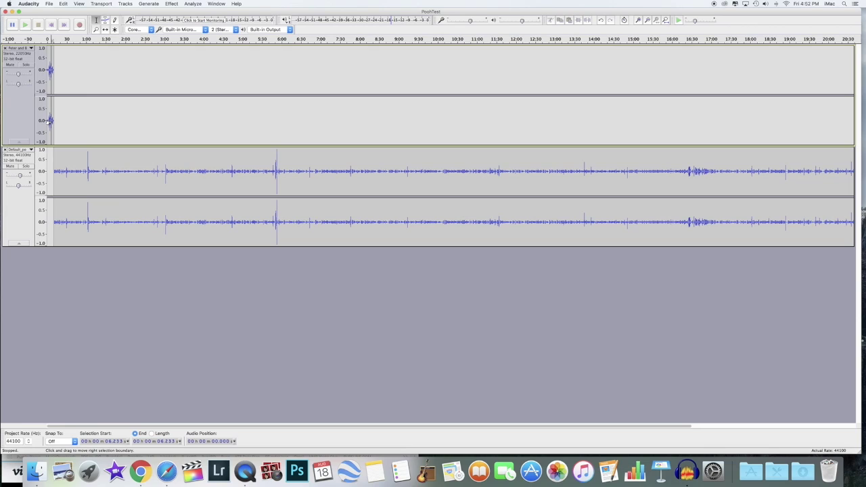
{"action": "key", "text": "space"}
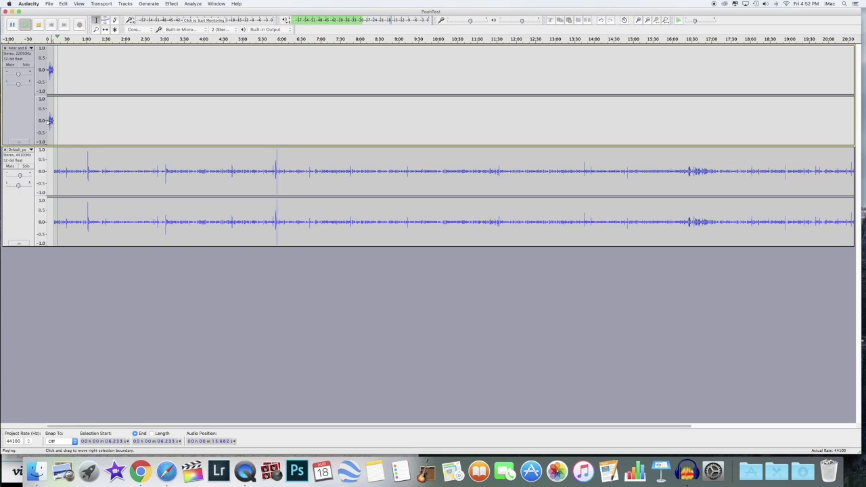
{"action": "key", "text": "space"}
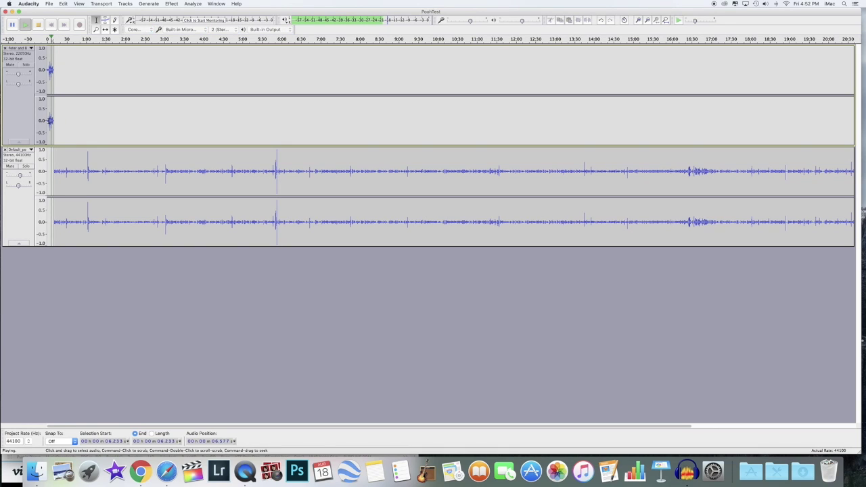
{"action": "key", "text": "space"}
Lower the intro track's gain slightly and listen to the transition from about 6.8 seconds
{"action": "left_click", "coordinate": [73, 173]}
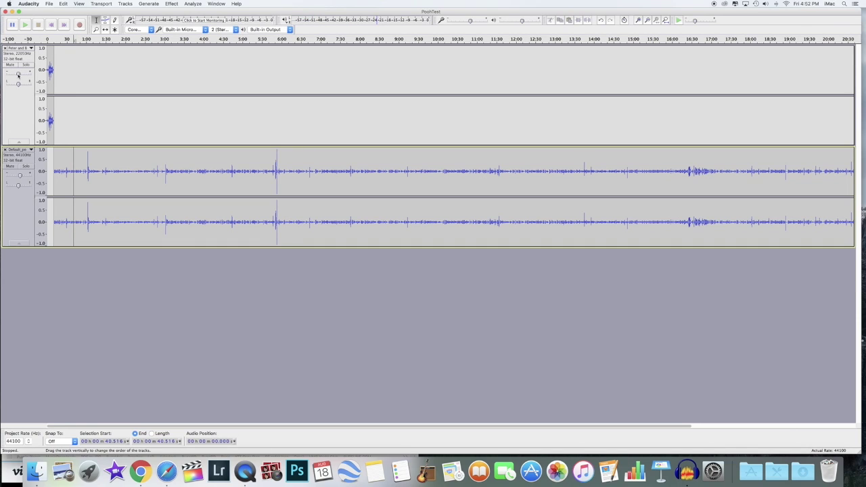
{"action": "mouse_move", "coordinate": [18, 75]}
{"action": "left_click_drag", "start_coordinate": [19, 75], "coordinate": [18, 75]}
{"action": "left_click", "coordinate": [49, 70]}
{"action": "key", "text": "space"}
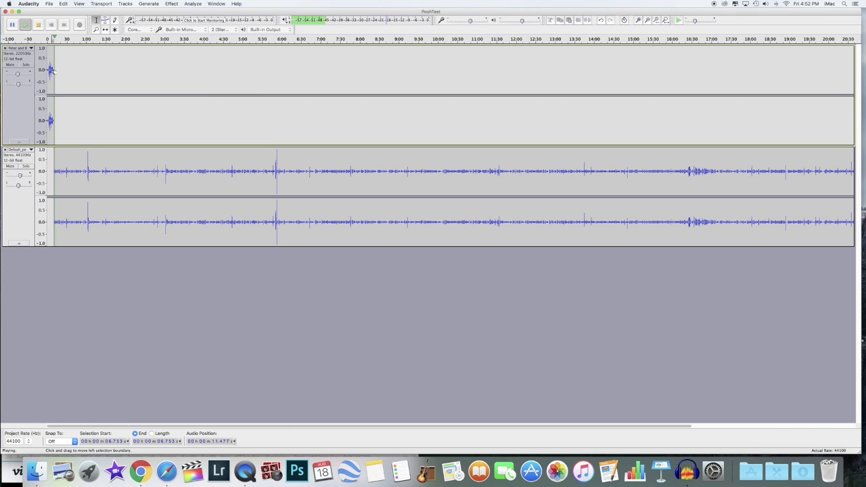
{"action": "key", "text": "space"}
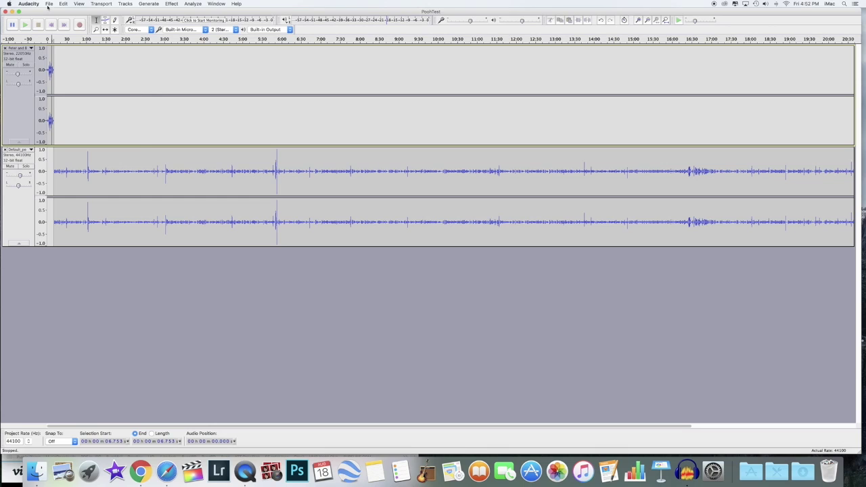
Export the whole mix as PoohTest.mp3 to the Dropbox folder, leaving the metadata blank and resampling to 24000 Hz
{"action": "left_click", "coordinate": [49, 4]}
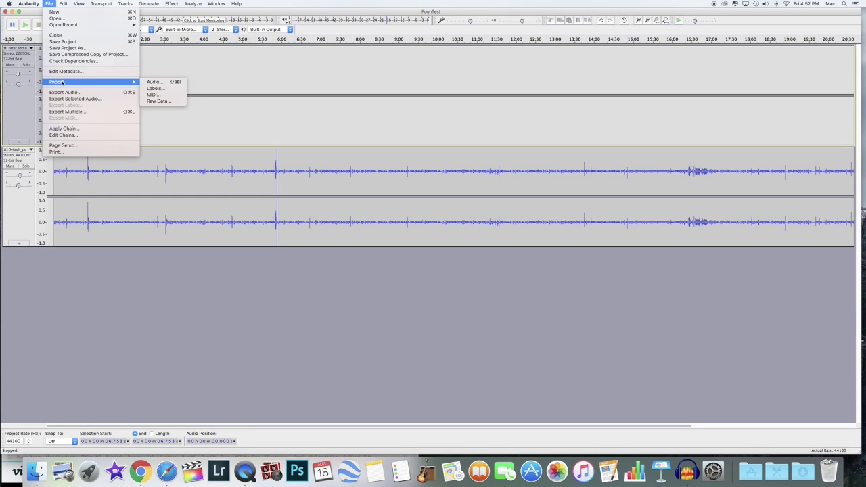
{"action": "left_click", "coordinate": [100, 92]}
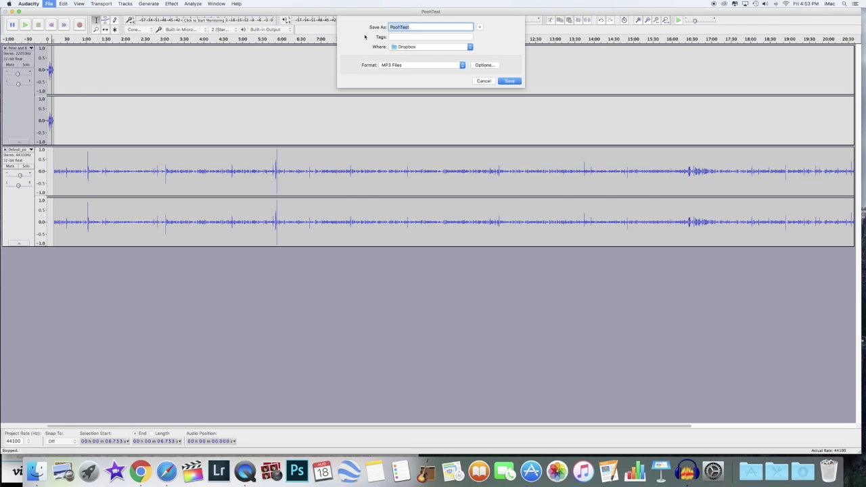
{"action": "left_click", "coordinate": [414, 26]}
{"action": "type", "text": ".mp3"}
{"action": "left_click", "coordinate": [508, 81]}
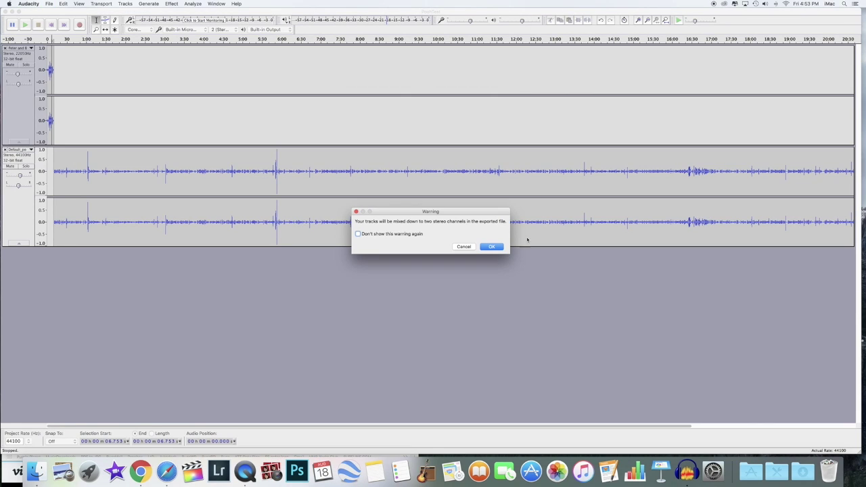
{"action": "left_click", "coordinate": [492, 248]}
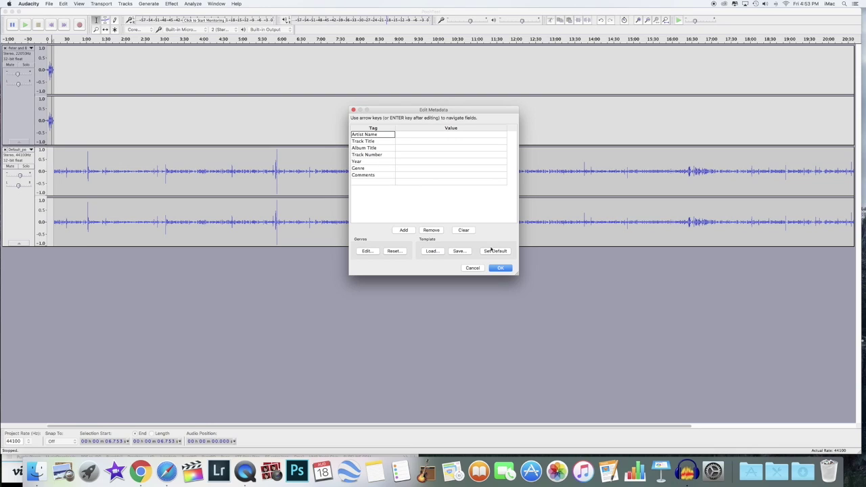
{"action": "left_click", "coordinate": [500, 269]}
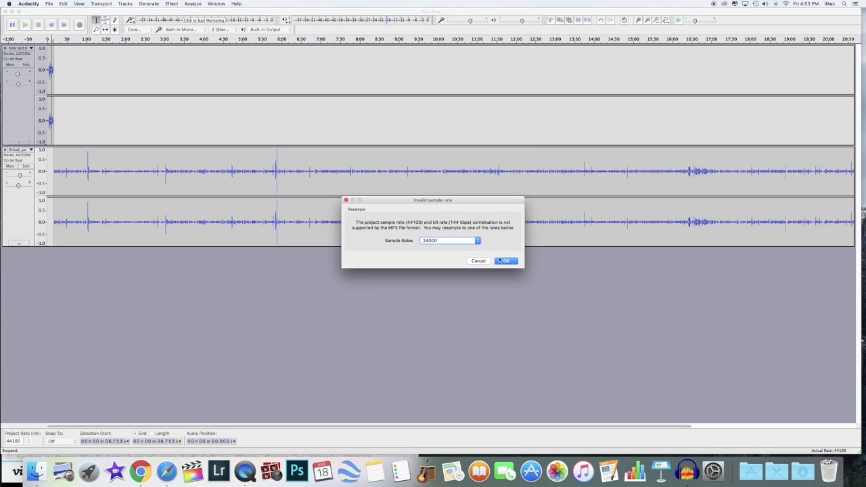
{"action": "left_click", "coordinate": [500, 261]}
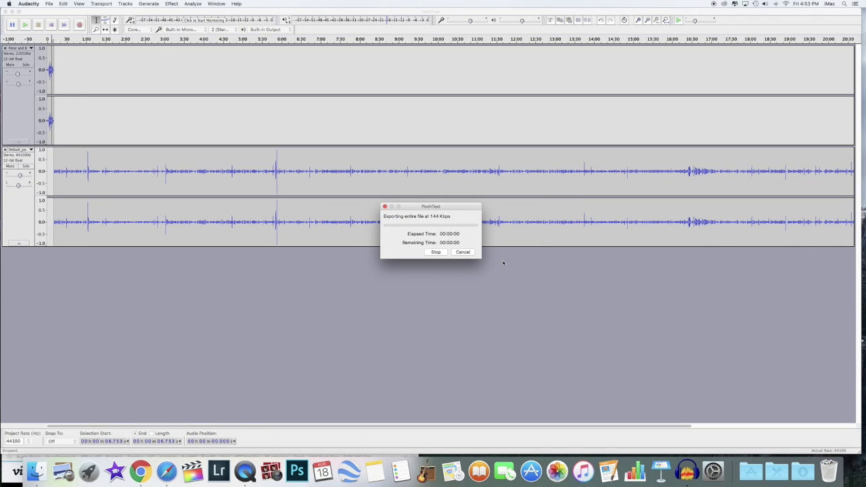